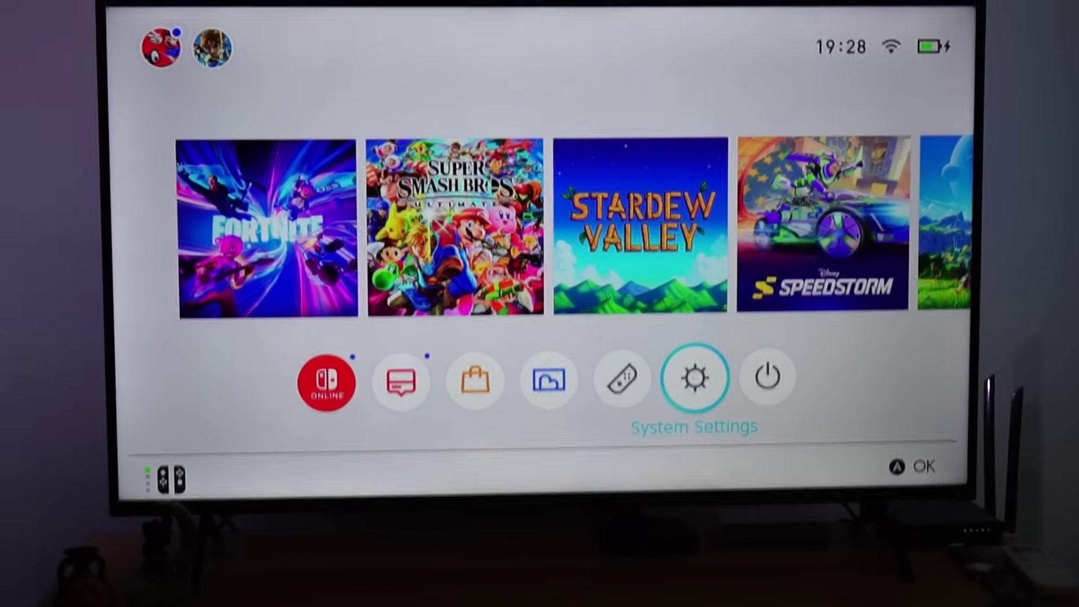
# Step: Highlight the System Settings gear icon on the HOME Menu and launch it
pyautogui.press('Left')
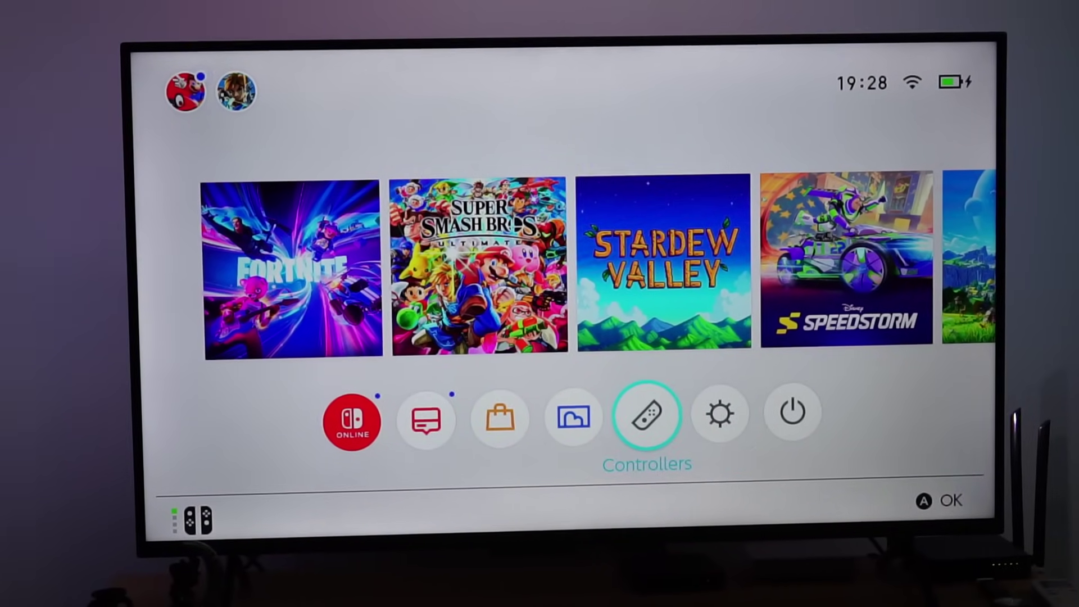
pyautogui.press('Up')
pyautogui.press('Down')
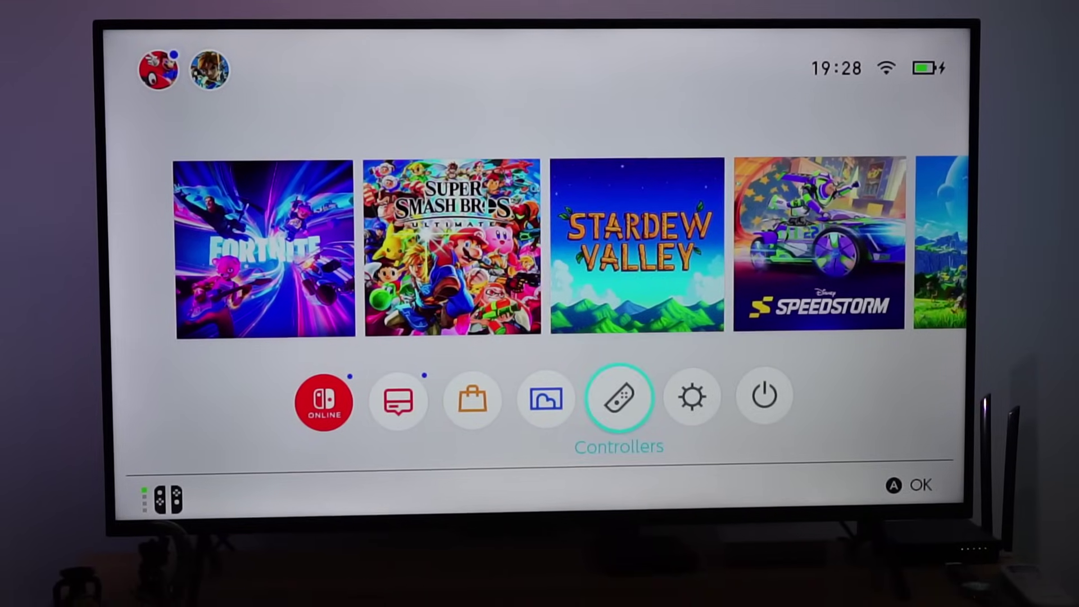
pyautogui.press('Right')
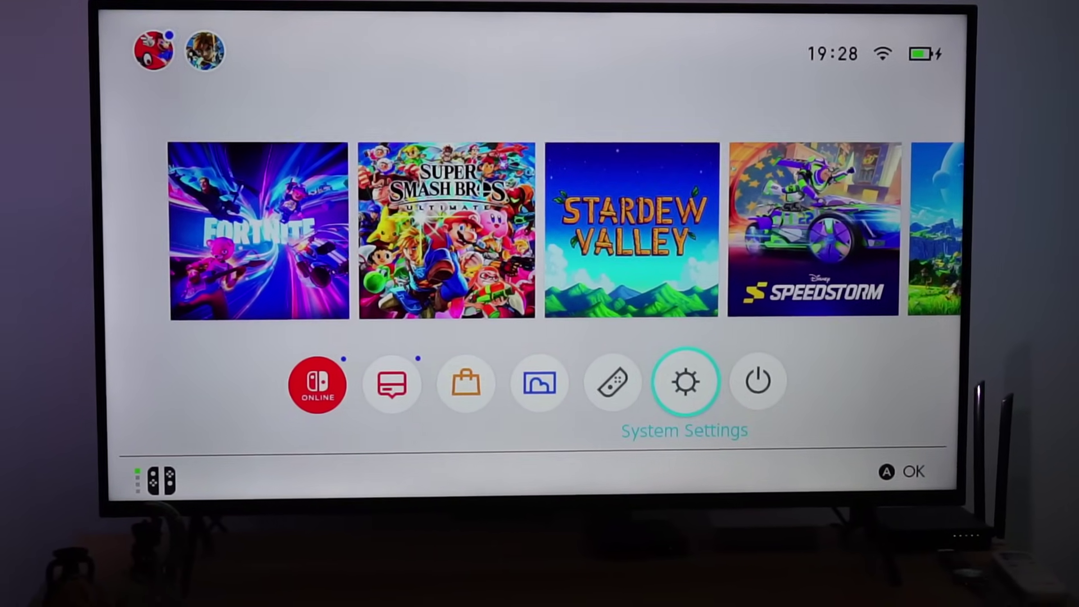
pyautogui.press('Return')
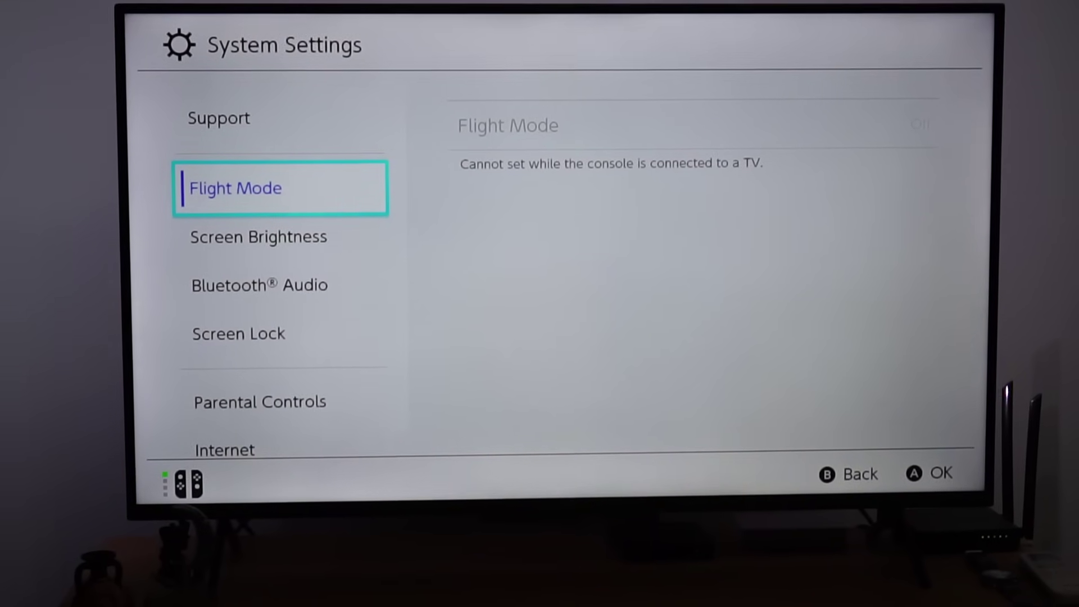
# Step: Go down to the Internet category and into Internet Settings to list Wi-Fi networks
pyautogui.press('Down')
pyautogui.press('Down')
pyautogui.press('Down')
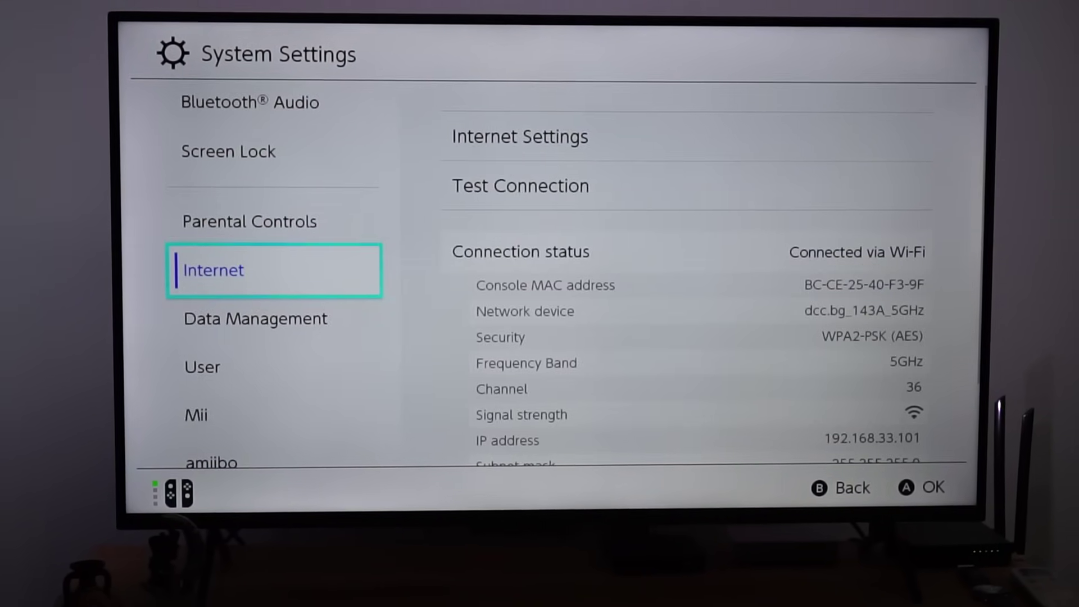
pyautogui.press('Right')
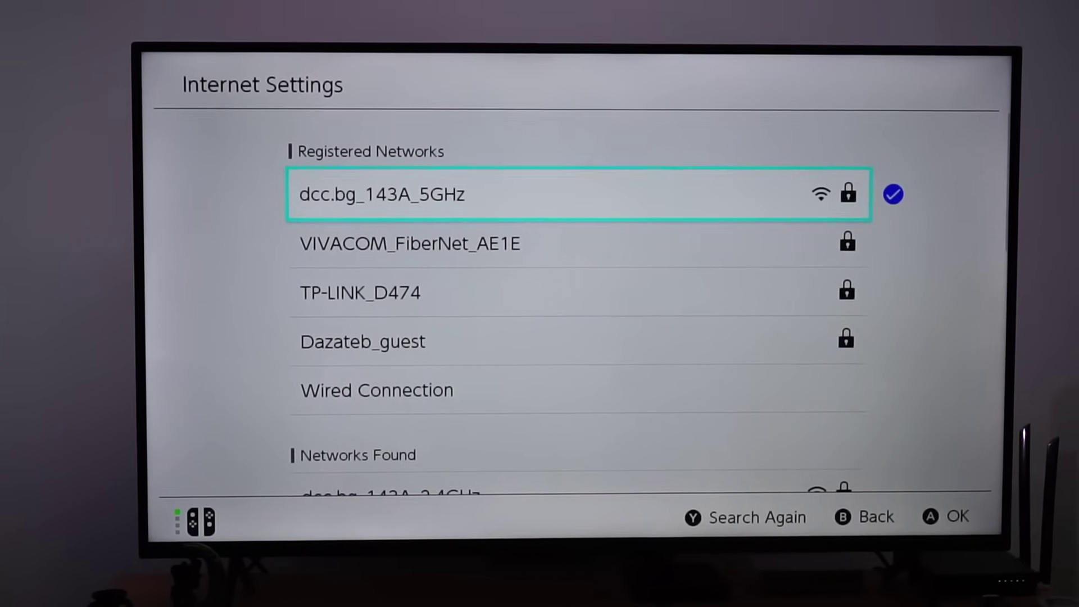
# Step: Open Change Settings for dcc.bg_143A_5GHz and move down to DNS Settings
pyautogui.press('Return')
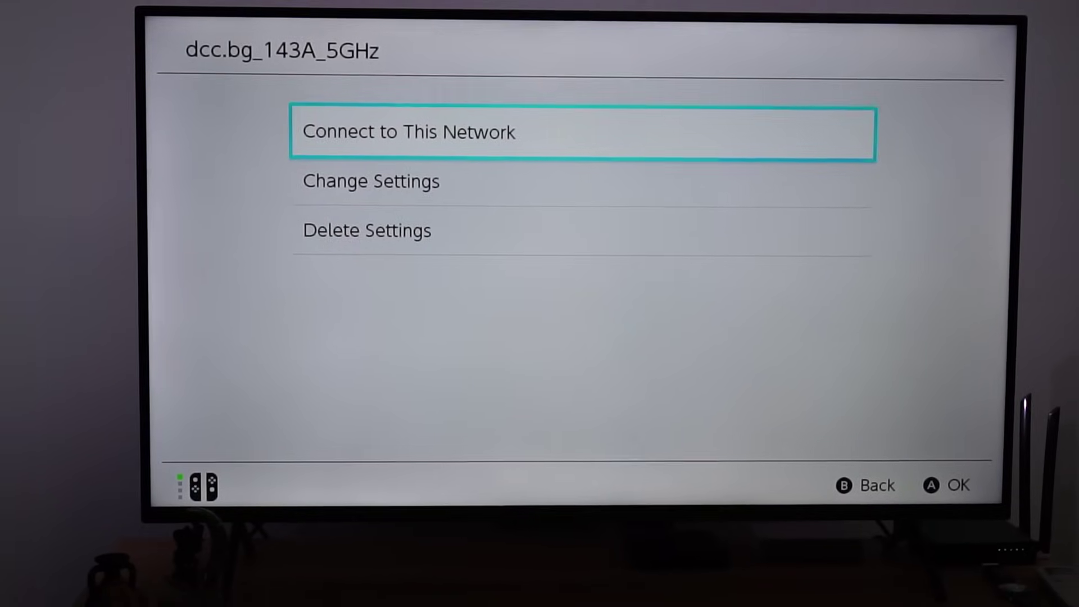
pyautogui.press('Down')
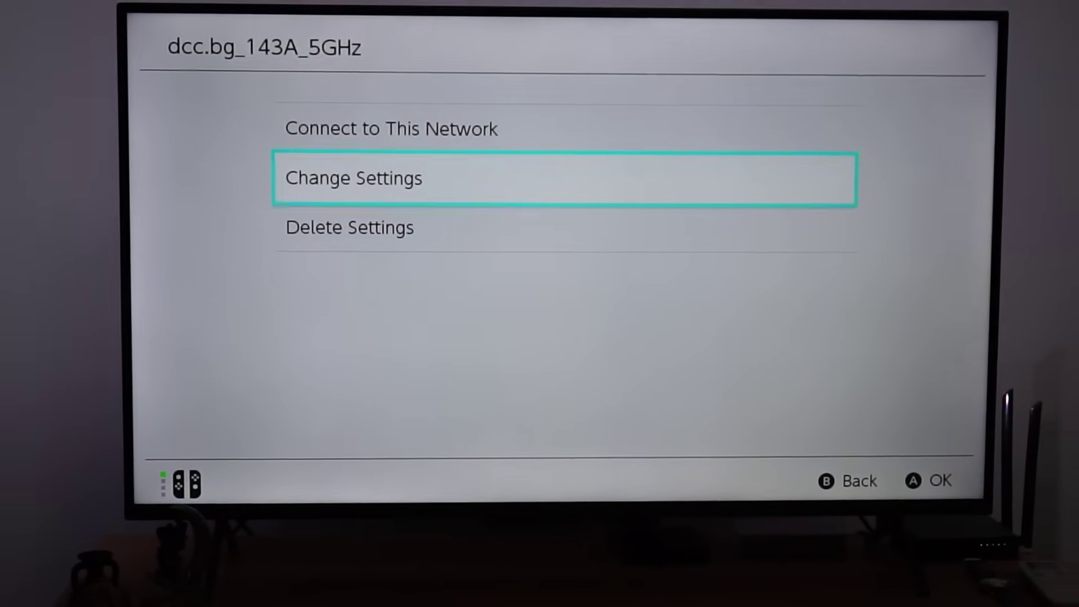
pyautogui.press('Return')
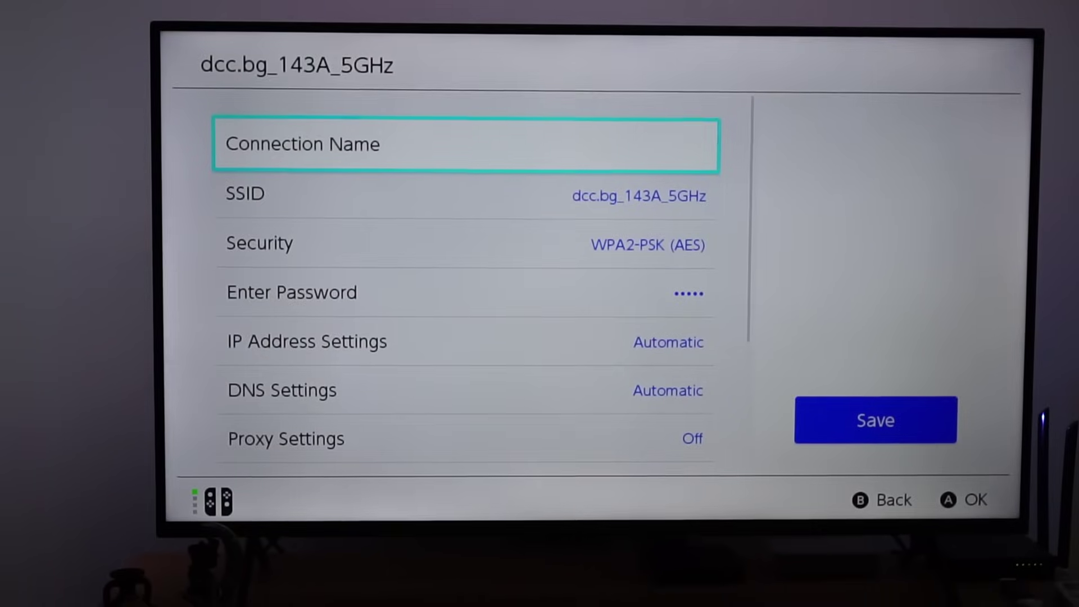
pyautogui.press('Down')
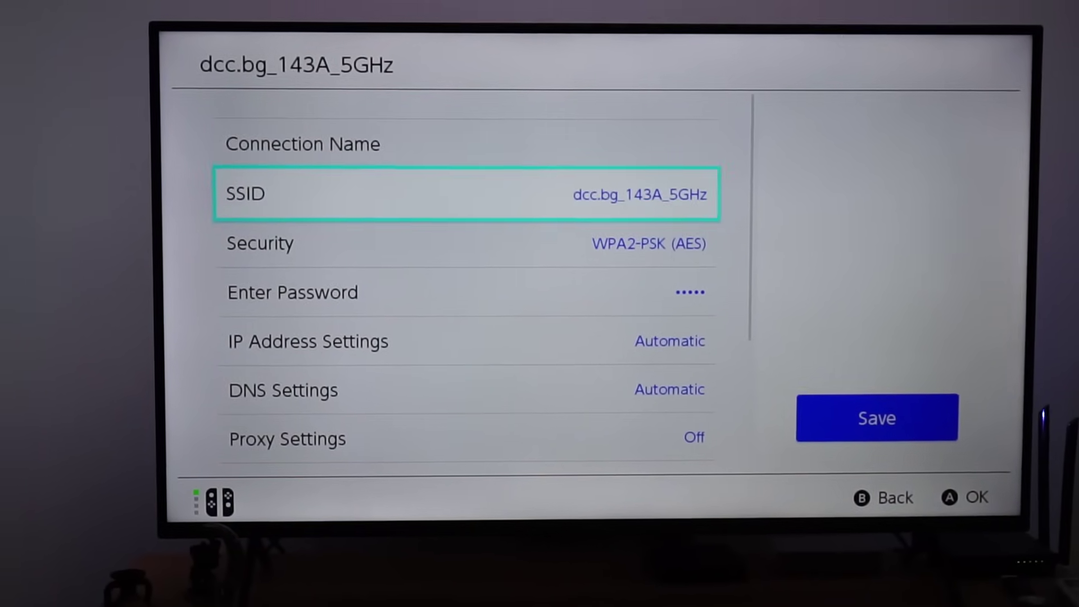
pyautogui.press('Down')
pyautogui.press('Down')
pyautogui.press('Down')
pyautogui.press('Down')
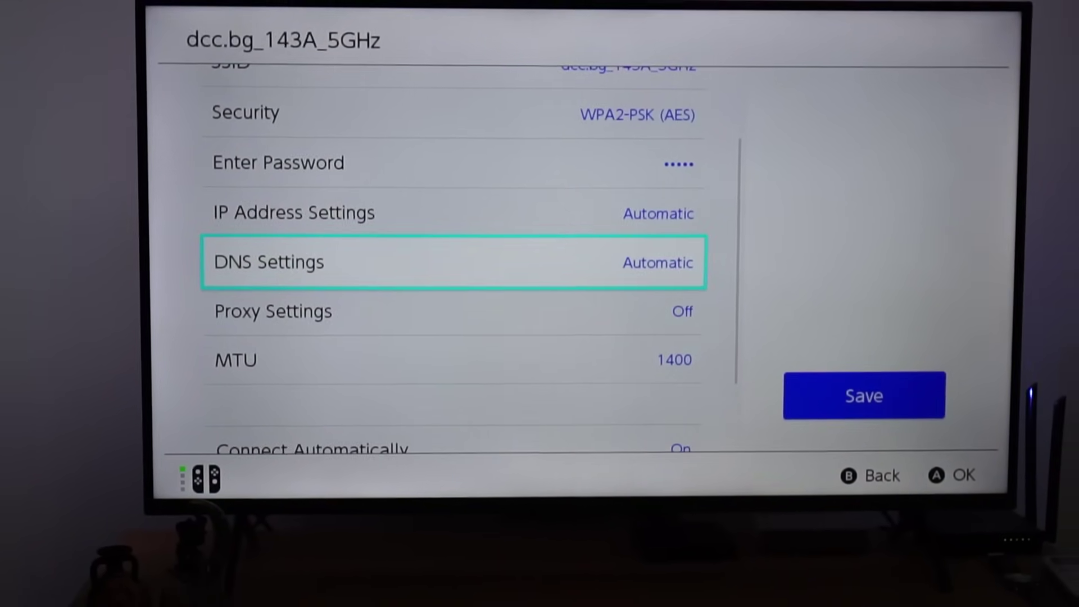
# Step: Set DNS Settings to Manual and move down to the Primary DNS field
pyautogui.press('Return')
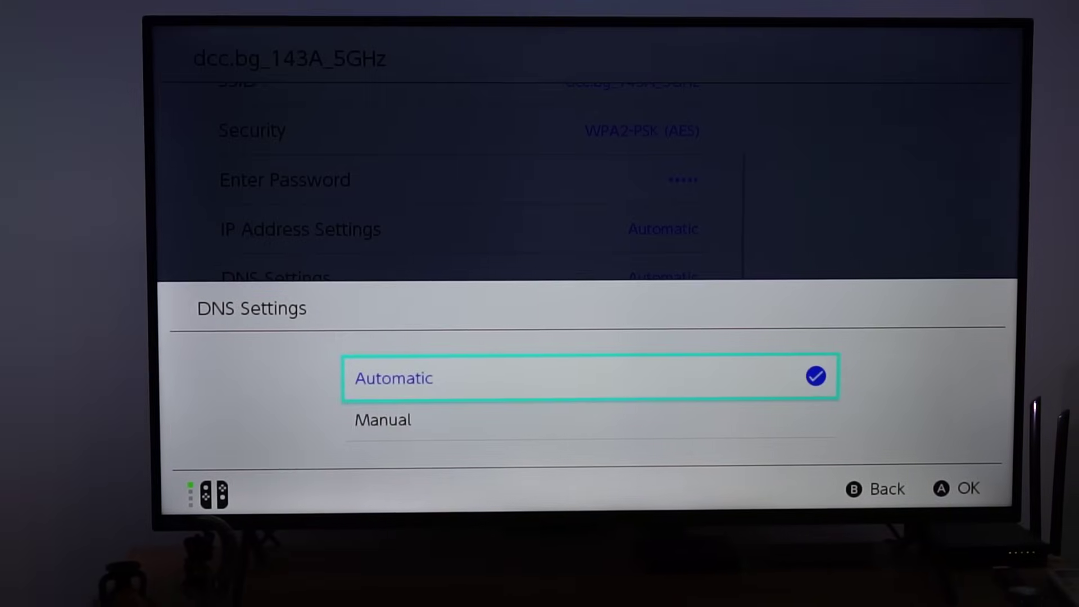
pyautogui.press('Down')
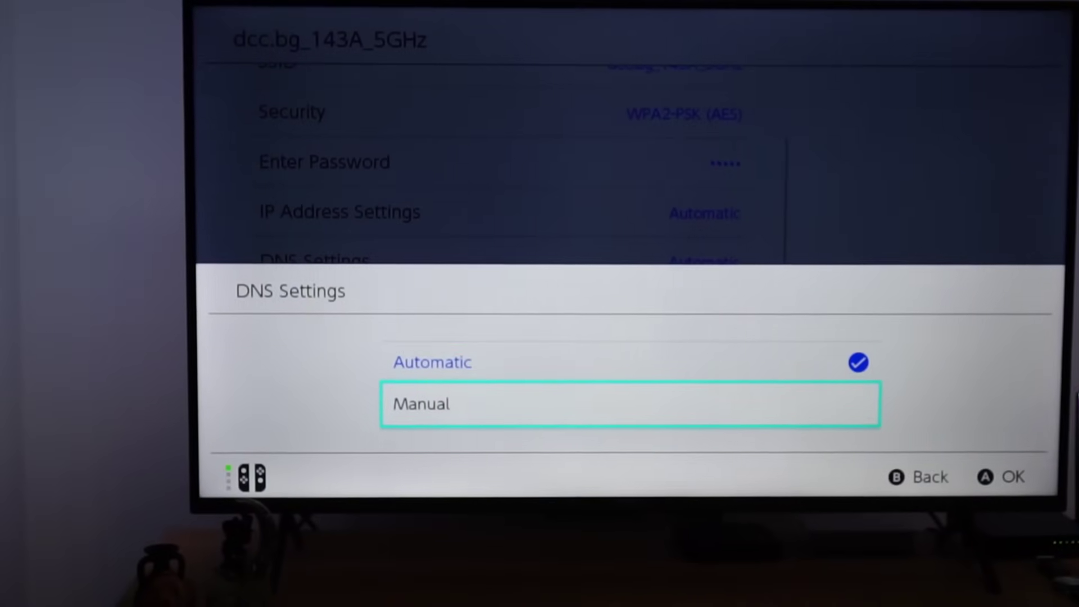
pyautogui.press('Return')
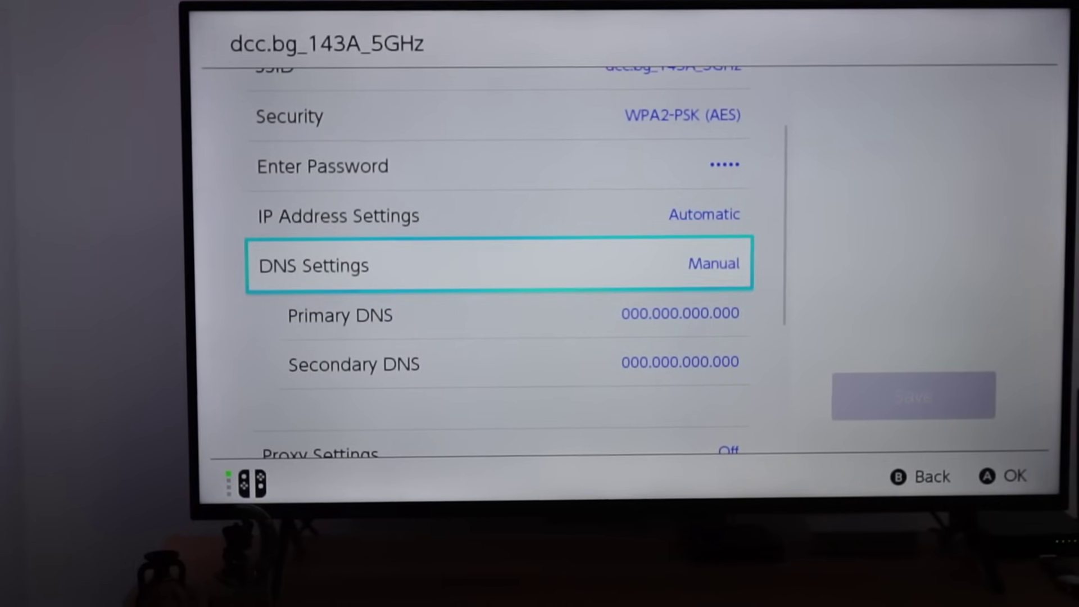
pyautogui.press('Down')
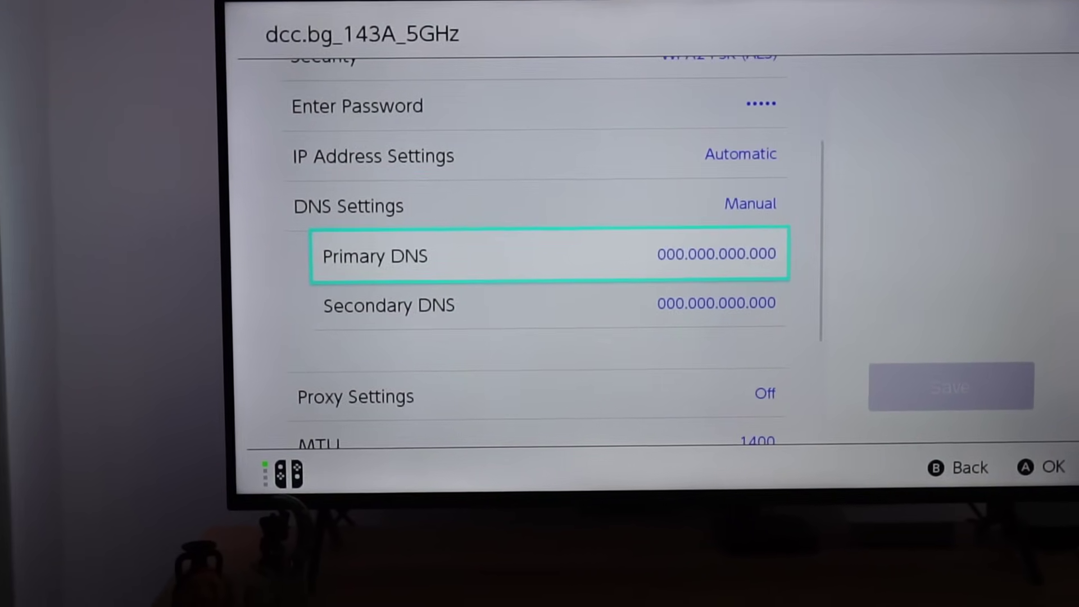
# Step: Open the Primary DNS keypad, which still shows 000.000.000.000
pyautogui.press('Return')
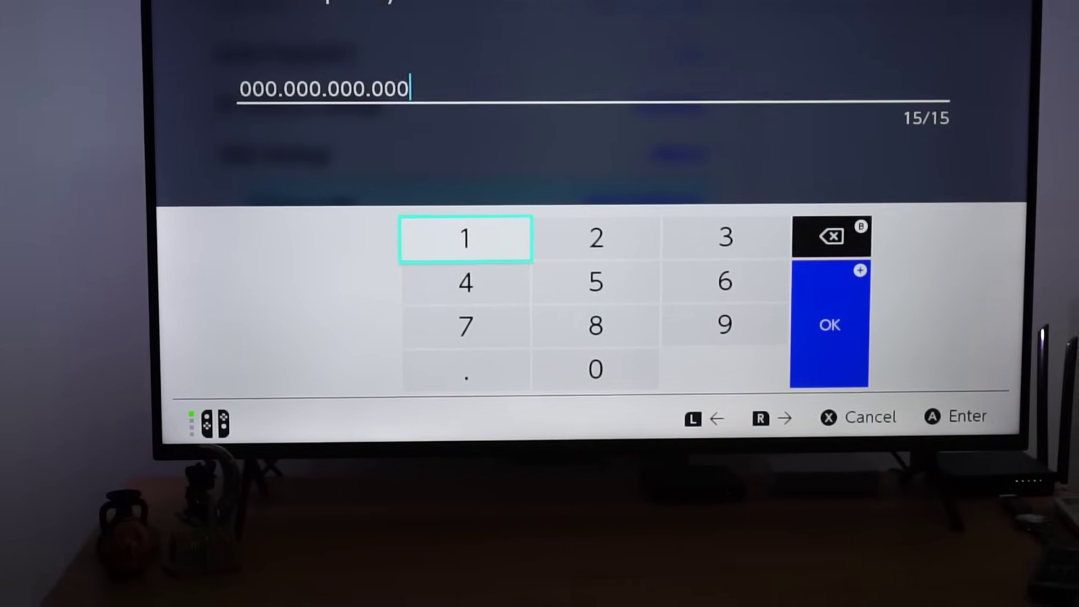
pyautogui.press('Down')
pyautogui.press('Down')
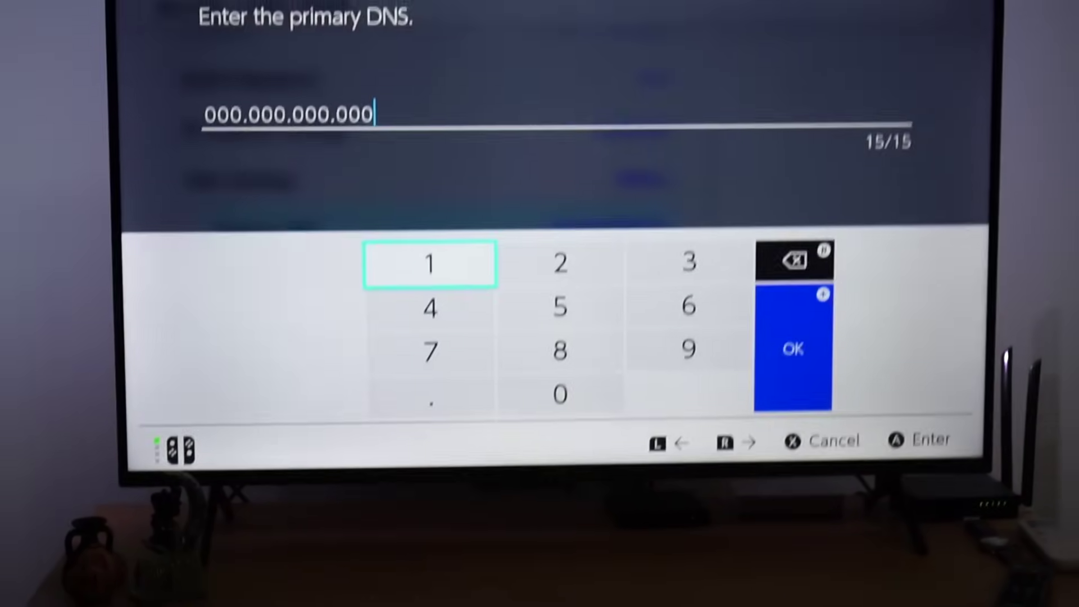
# Step: Clear the Primary DNS field and enter the first two groups, 045.055
pyautogui.press('BackSpace')
pyautogui.press('BackSpace')
pyautogui.press('BackSpace')
pyautogui.press('BackSpace')
pyautogui.press('BackSpace')
pyautogui.press('BackSpace')
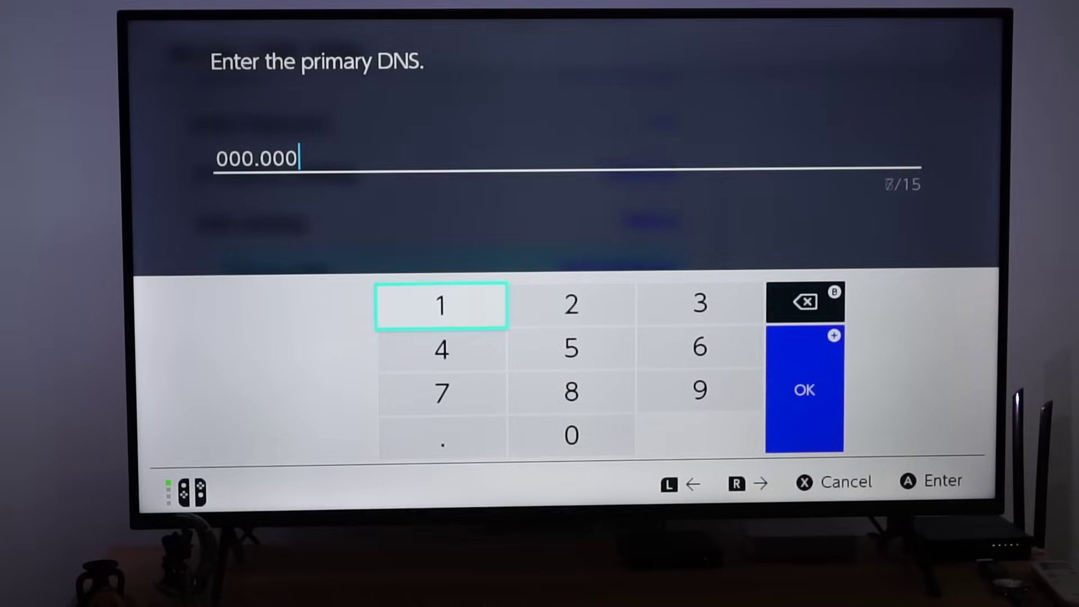
pyautogui.press('BackSpace')
pyautogui.press('BackSpace')
pyautogui.press('BackSpace')
pyautogui.press('BackSpace')
pyautogui.press('BackSpace')
pyautogui.press('BackSpace')
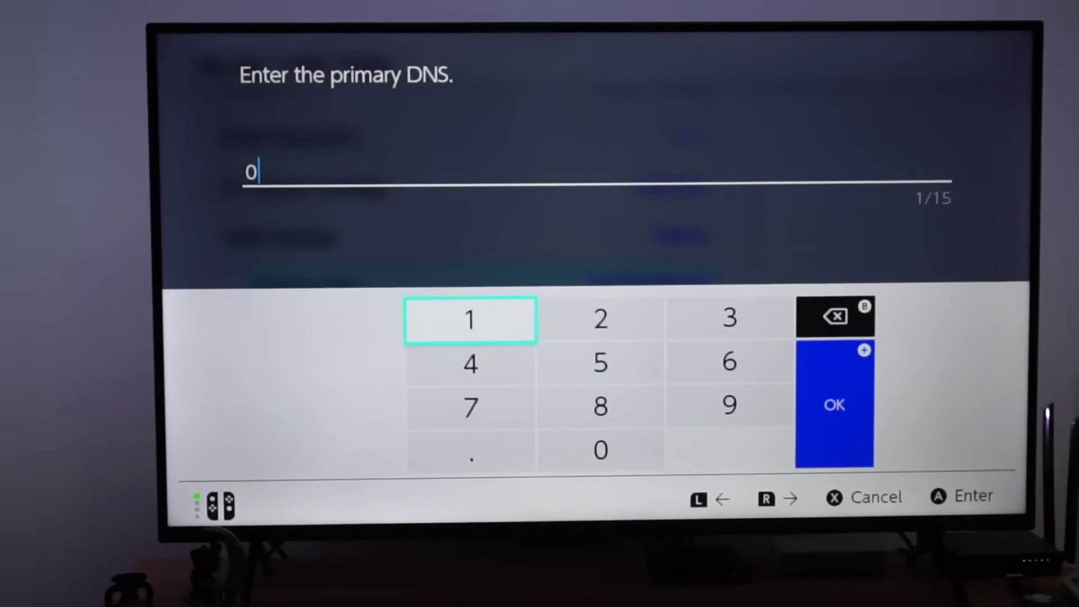
pyautogui.press('Down')
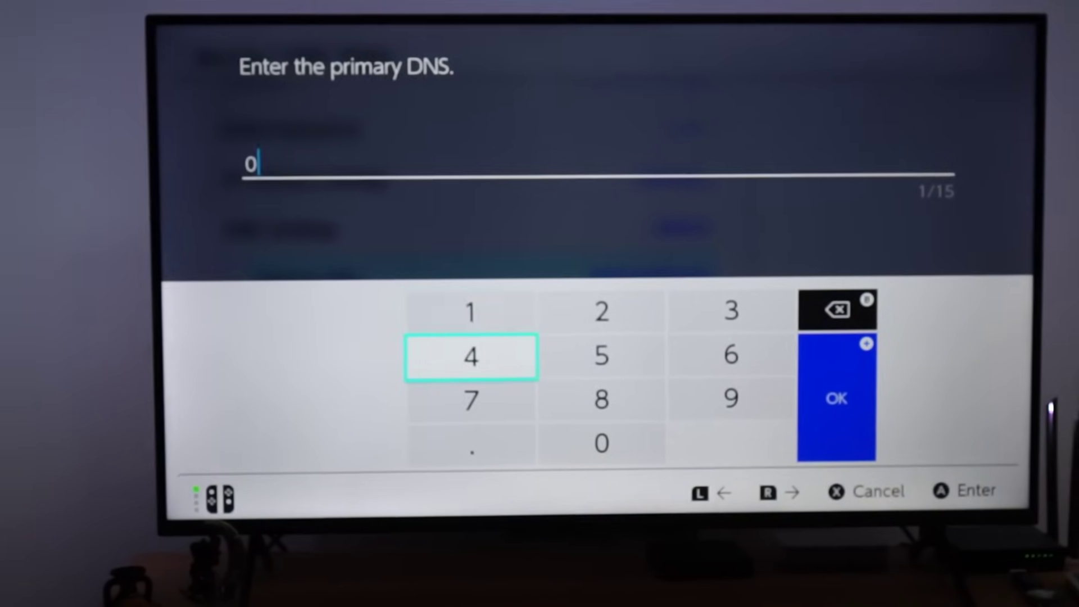
pyautogui.press('Return')
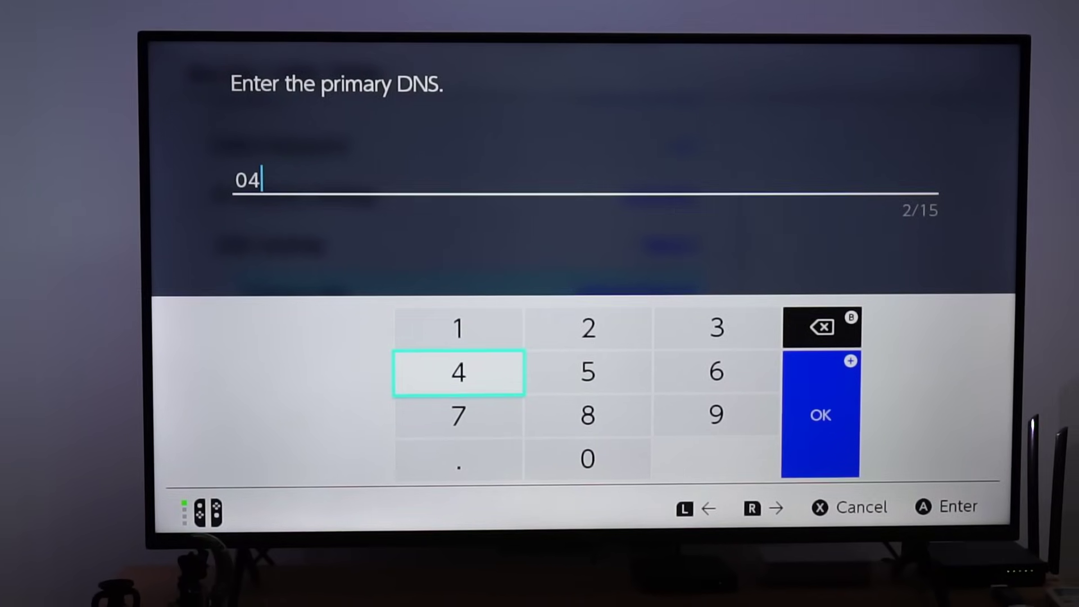
pyautogui.press('Right')
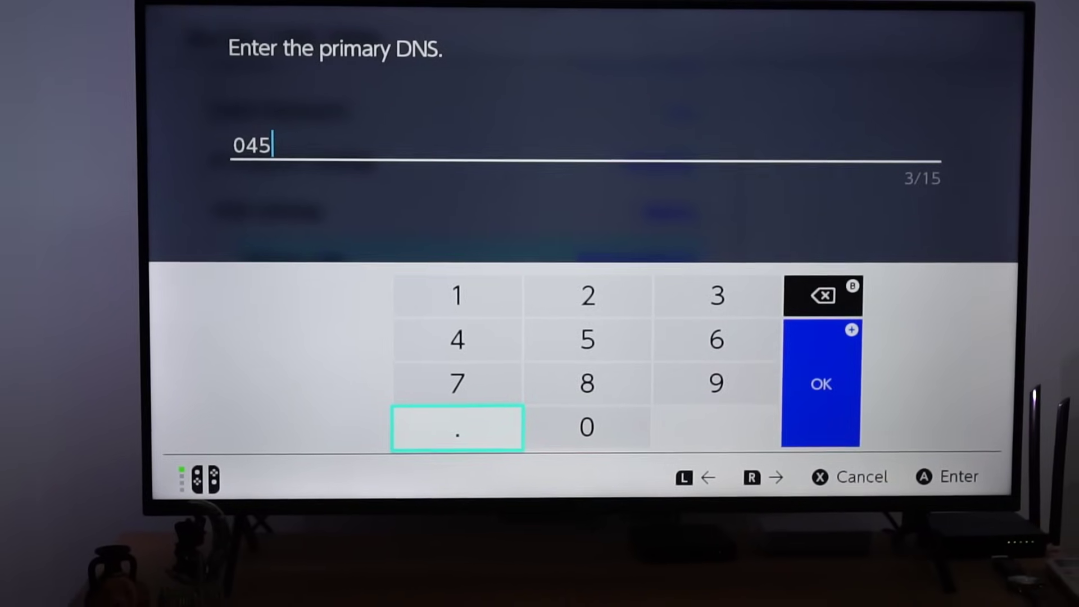
pyautogui.press('Return')
pyautogui.press('Up')
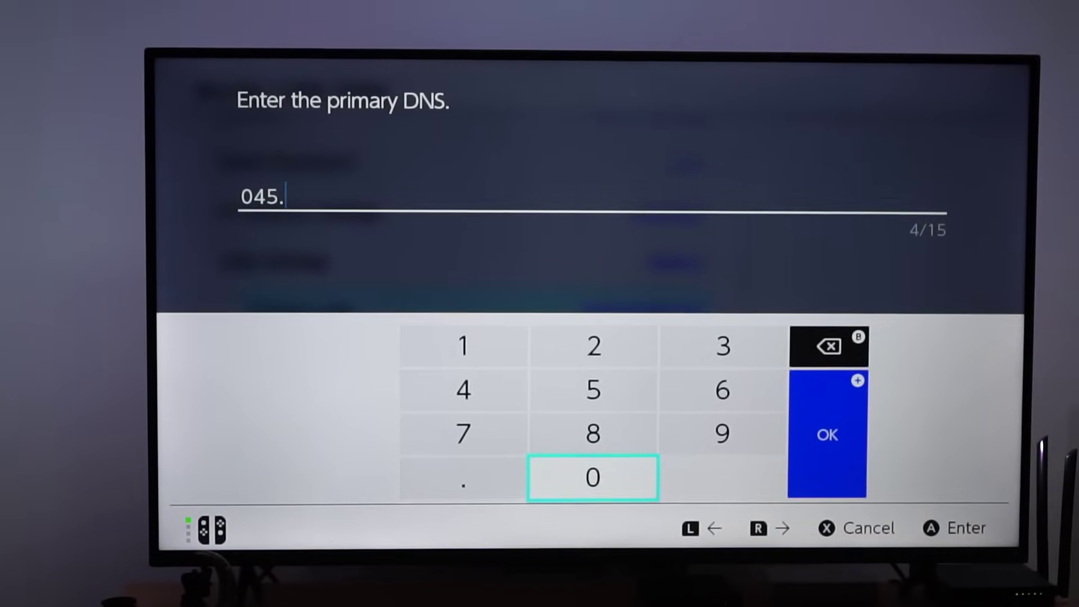
pyautogui.press('Return')
pyautogui.press('Up')
pyautogui.press('Up')
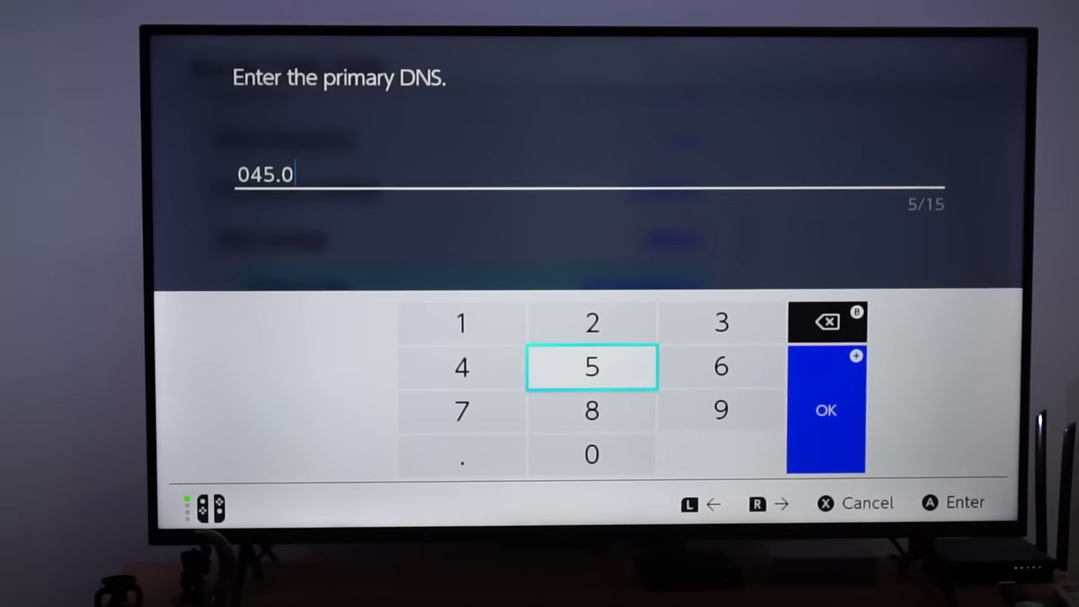
pyautogui.press('Return')
pyautogui.press('Return')
# Step: Enter the third group, 142, followed by a dot
pyautogui.press('Down')
pyautogui.press('Down')
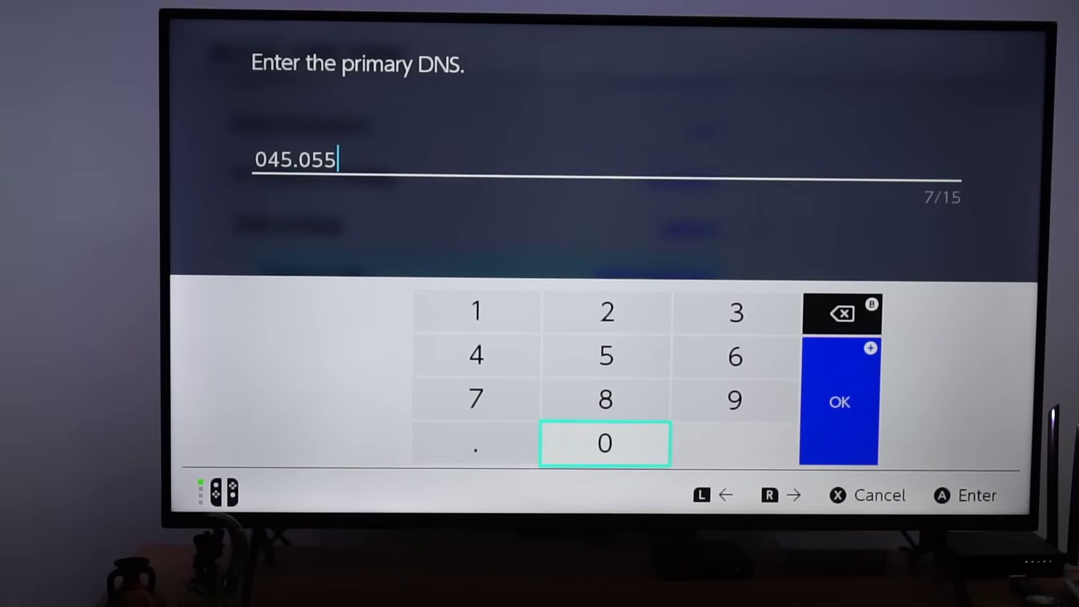
pyautogui.press('Left')
pyautogui.press('Return')
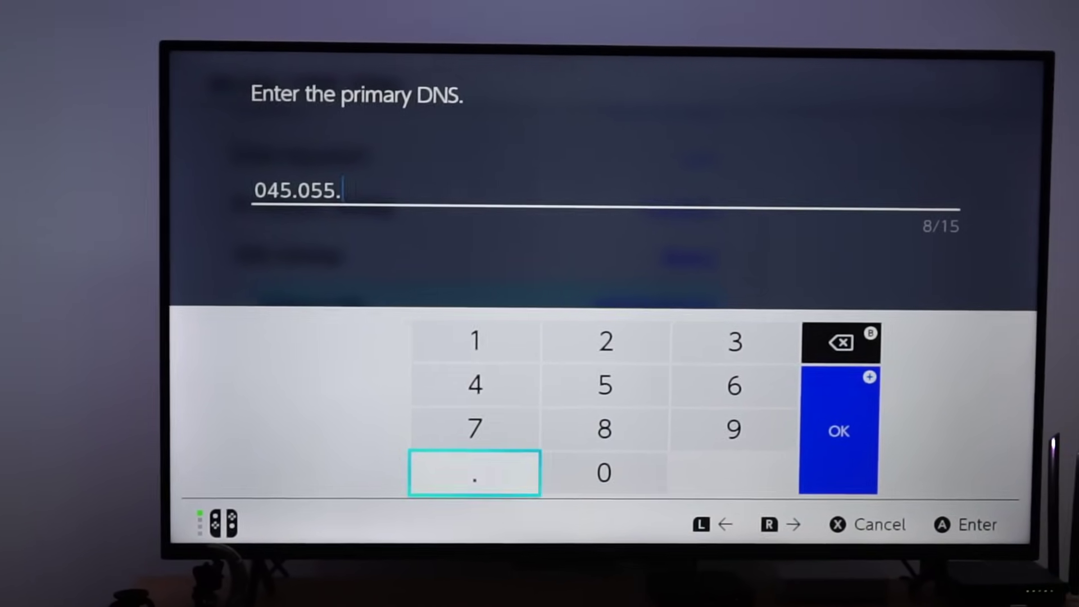
pyautogui.press('Up')
pyautogui.press('Return')
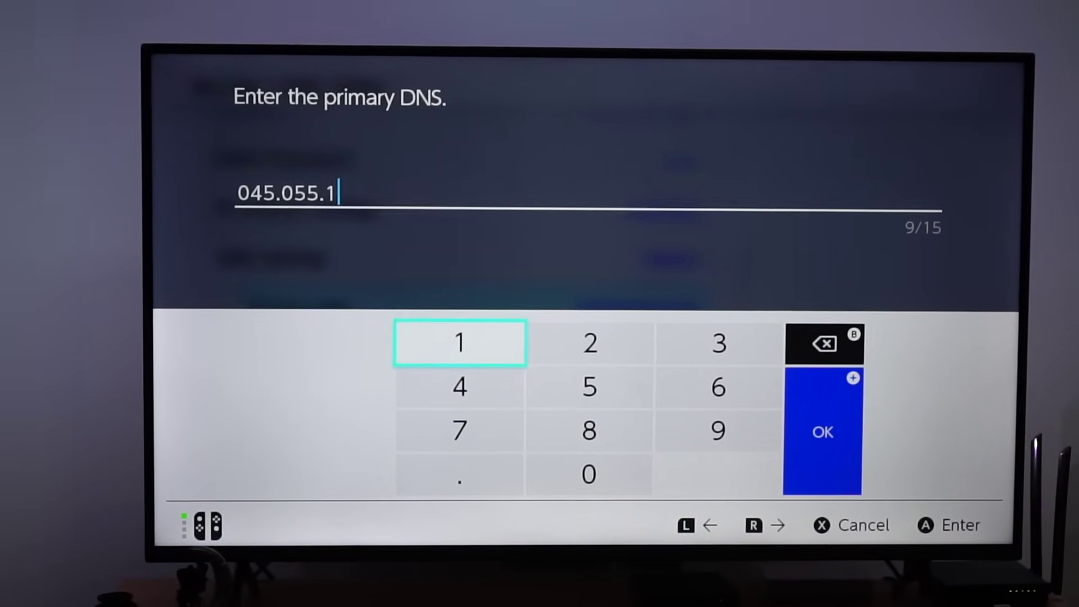
pyautogui.press('Left')
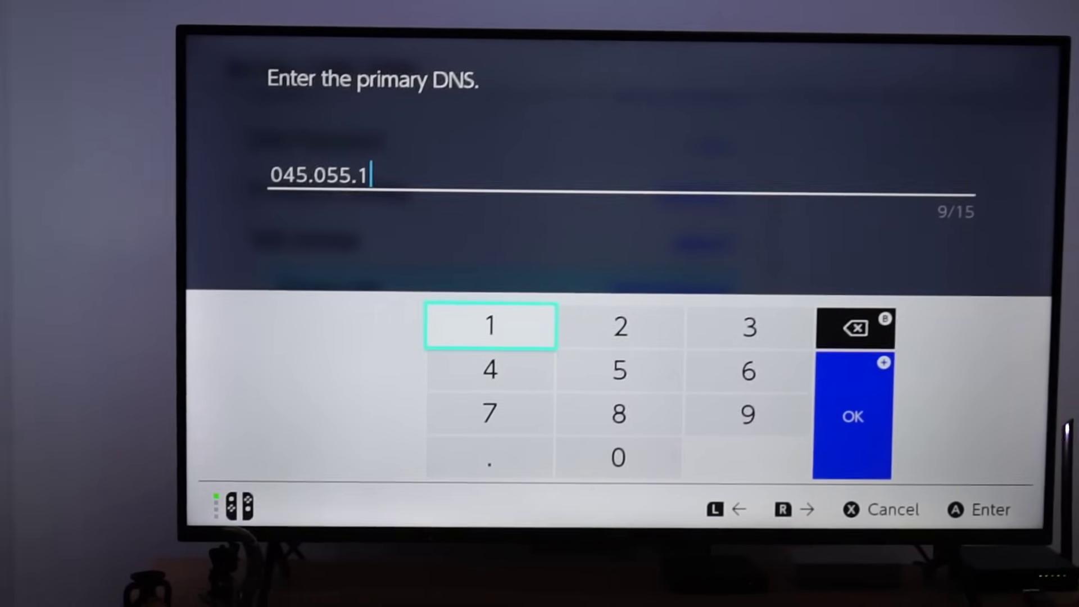
pyautogui.press('Down')
pyautogui.press('Return')
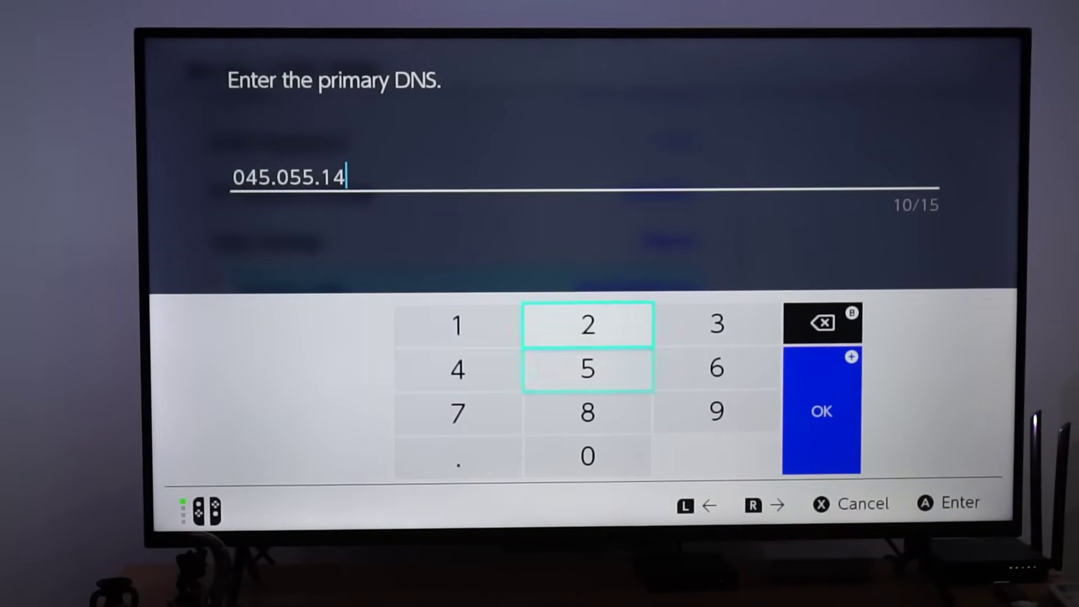
pyautogui.press('Return')
pyautogui.press('Down')
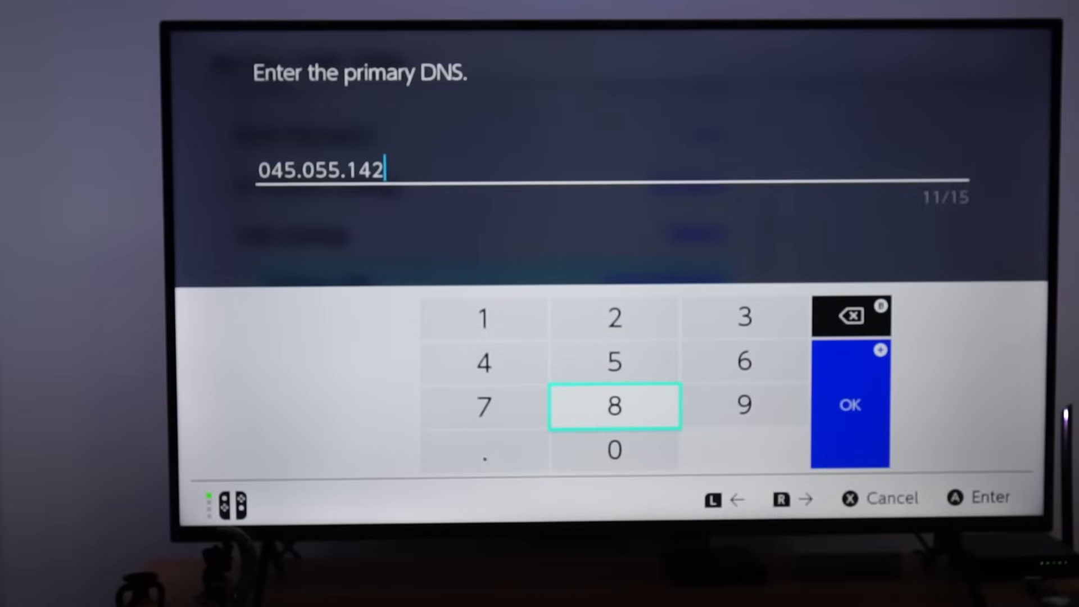
pyautogui.press('Left')
pyautogui.press('Down')
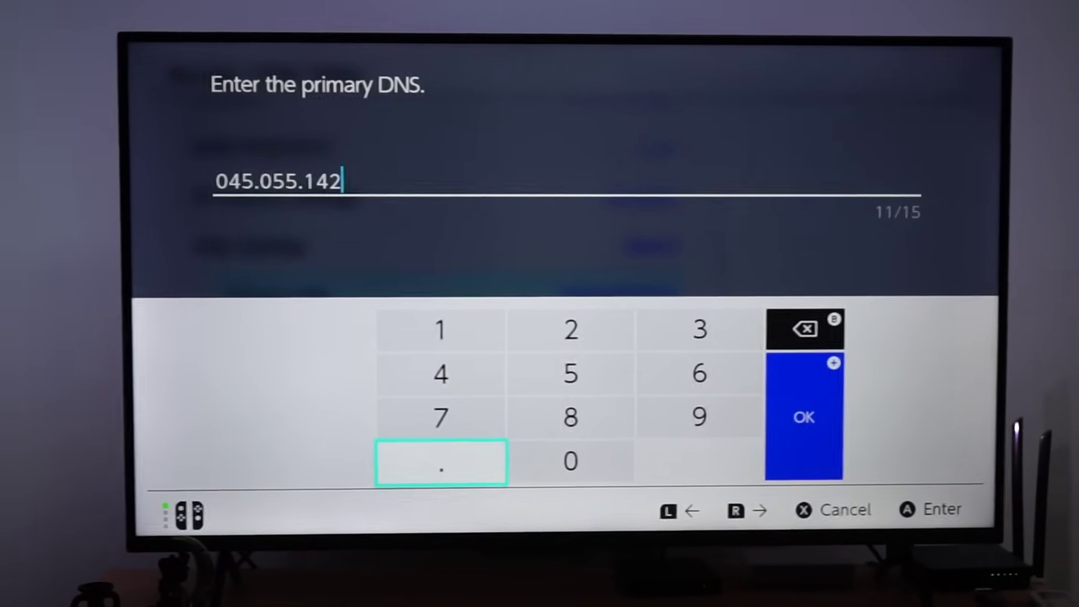
pyautogui.write('.')
pyautogui.press('Return')
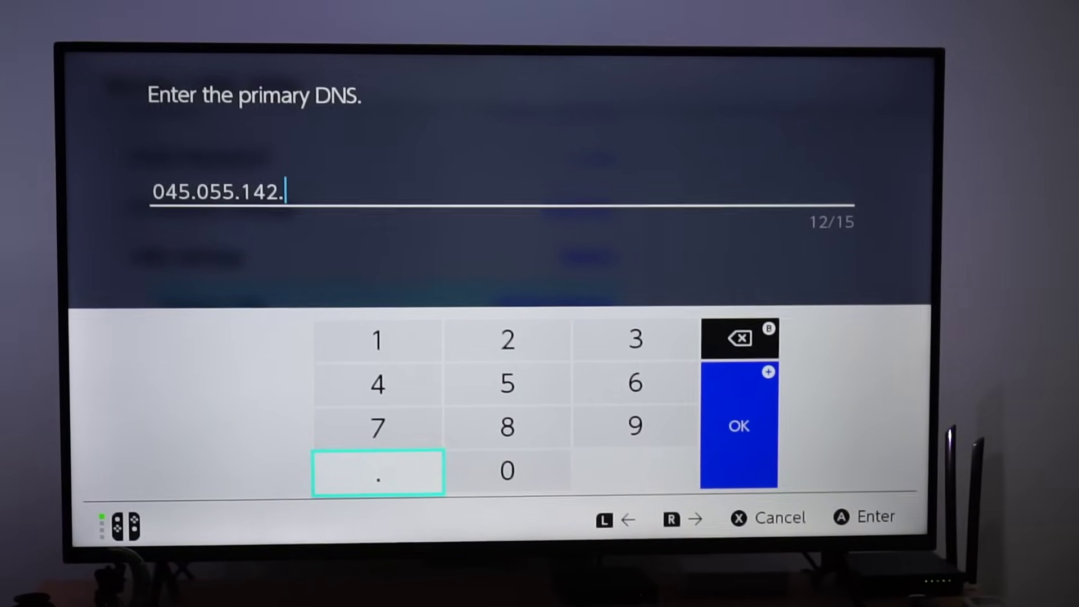
# Step: Enter the final group 122 and confirm Primary DNS 045.055.142.122
pyautogui.press('Up')
pyautogui.press('Up')
pyautogui.press('Up')
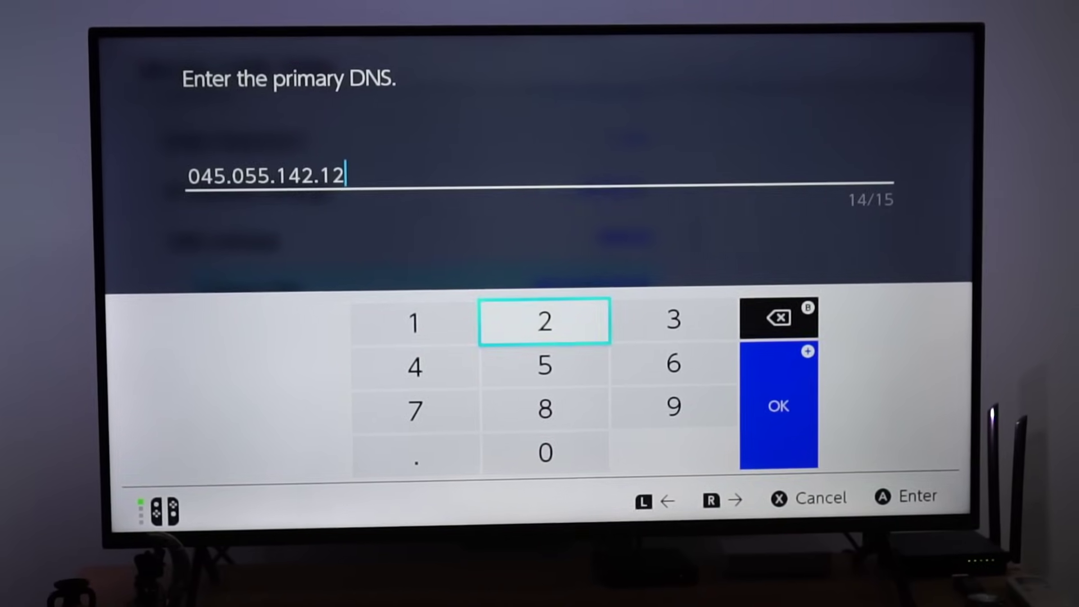
pyautogui.press('Return')
pyautogui.press('Down')
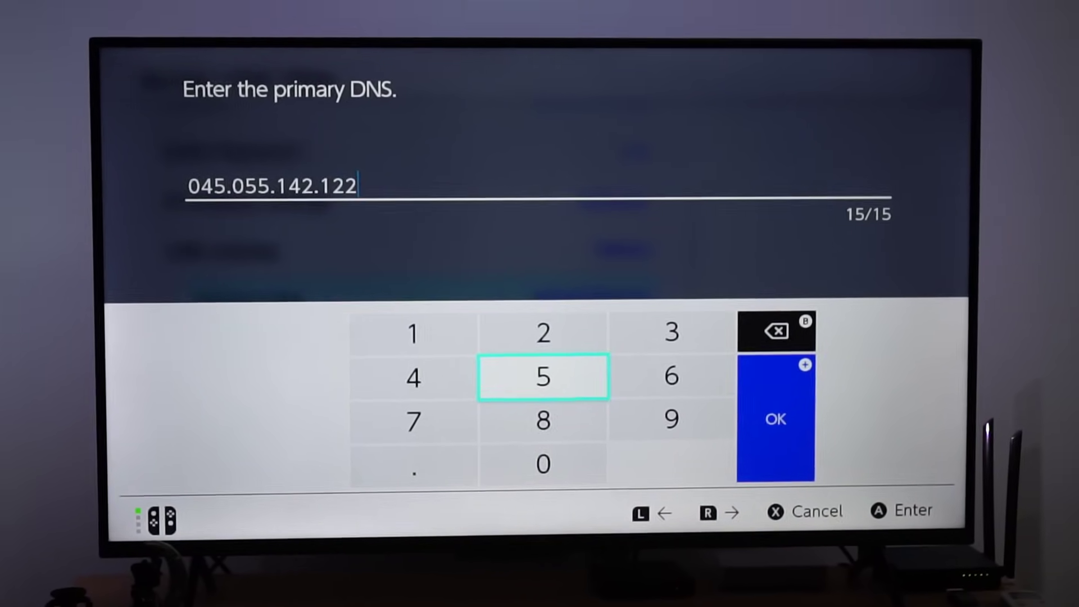
pyautogui.press('+')
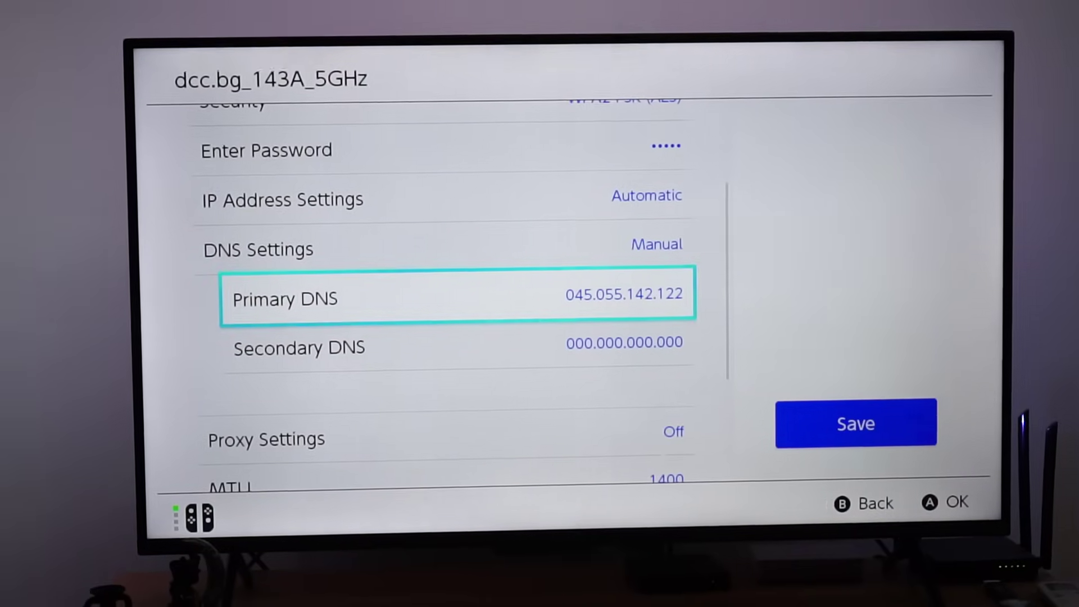
# Step: Save the manual DNS settings and connect to dcc.bg_143A_5GHz
pyautogui.press('Right')
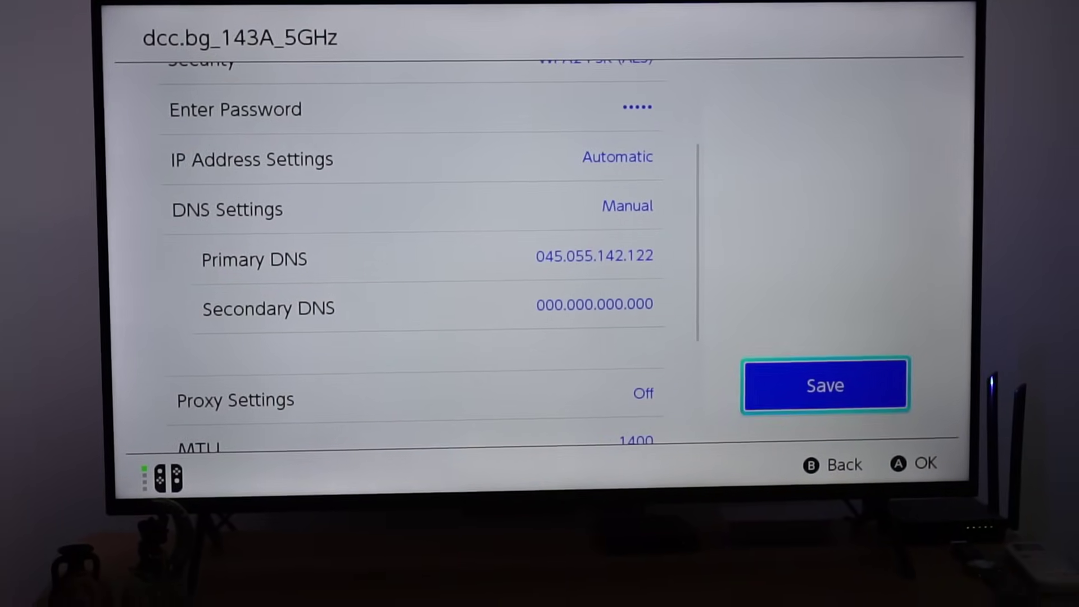
pyautogui.press('Return')
pyautogui.press('Return')
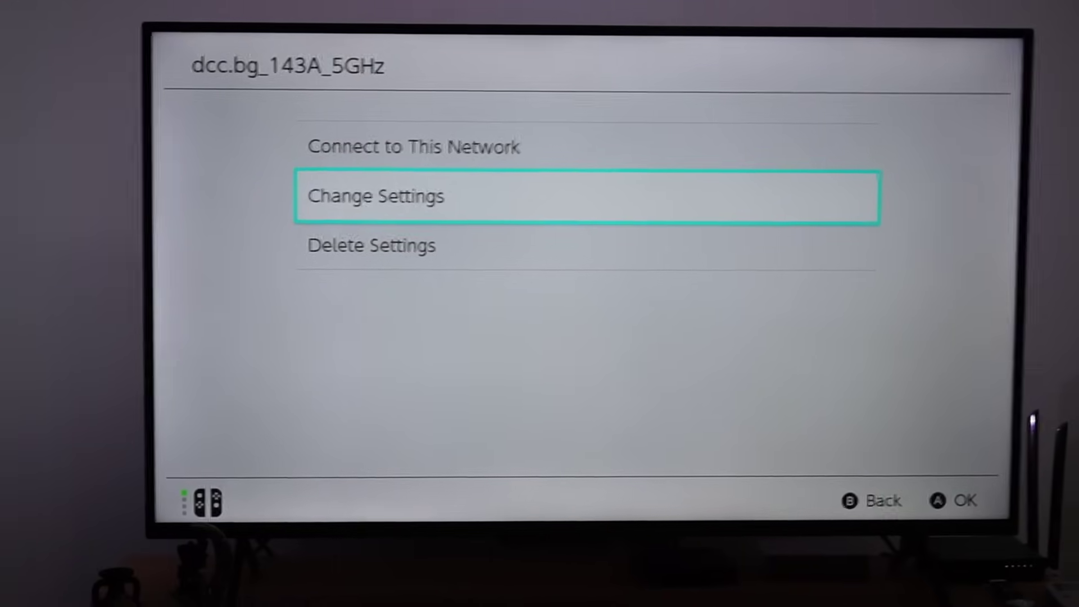
pyautogui.press('Up')
pyautogui.press('Return')
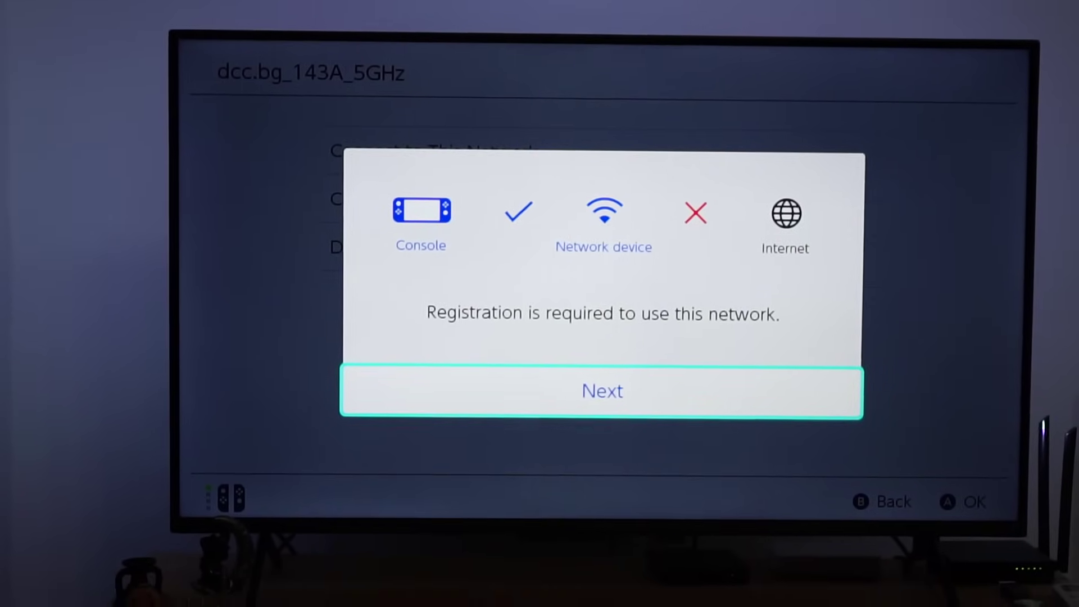
# Step: Proceed past the registration notice so the SwitchBru DNS welcome page loads
pyautogui.press('Return')
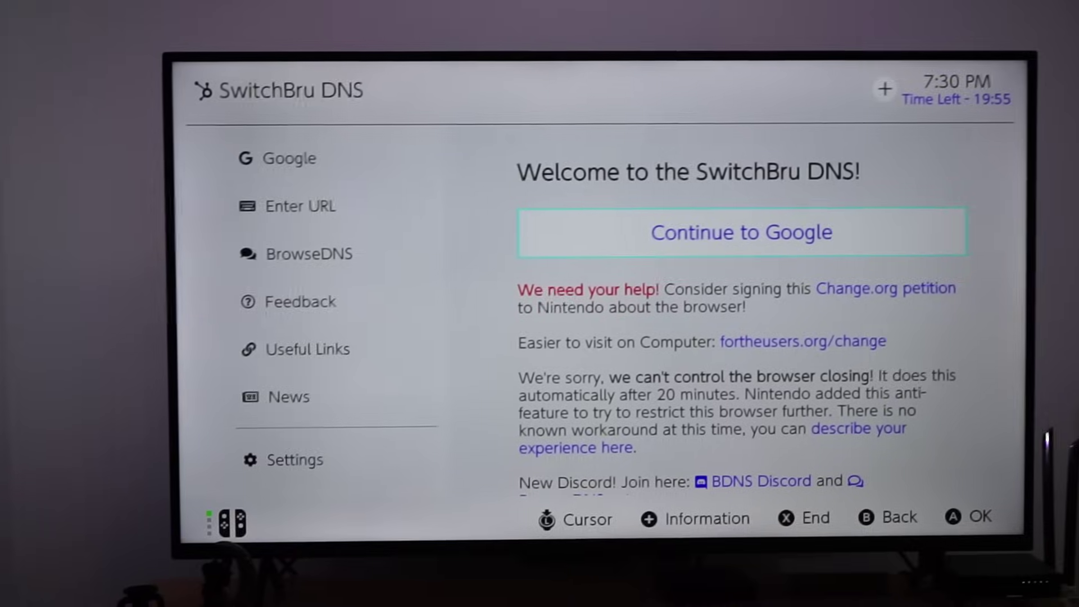
# Step: Continue to Google and begin typing 'rob' in the search box
pyautogui.press('Return')
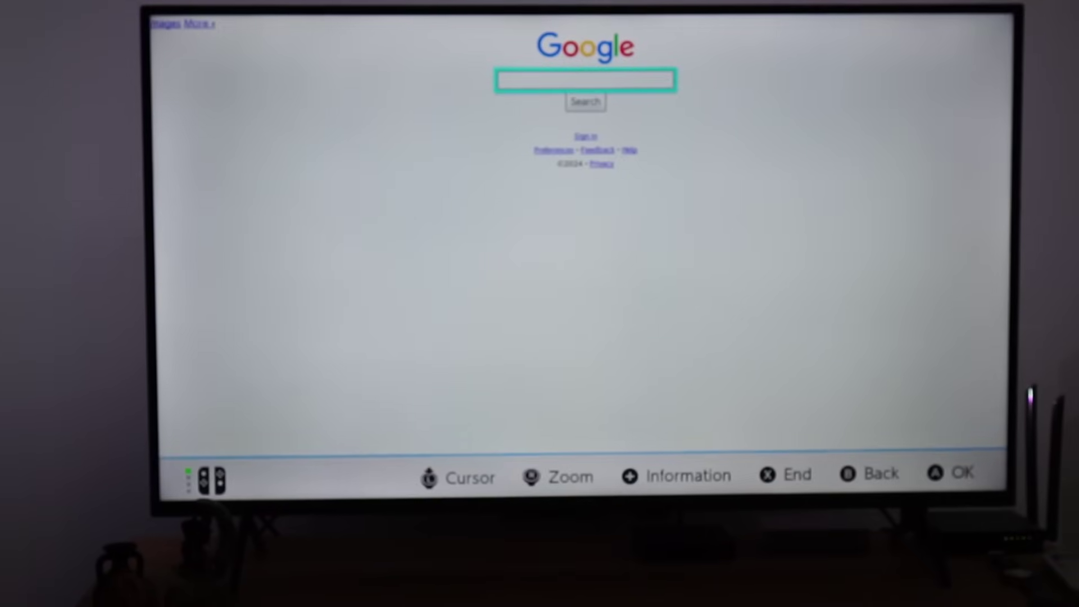
pyautogui.press('Return')
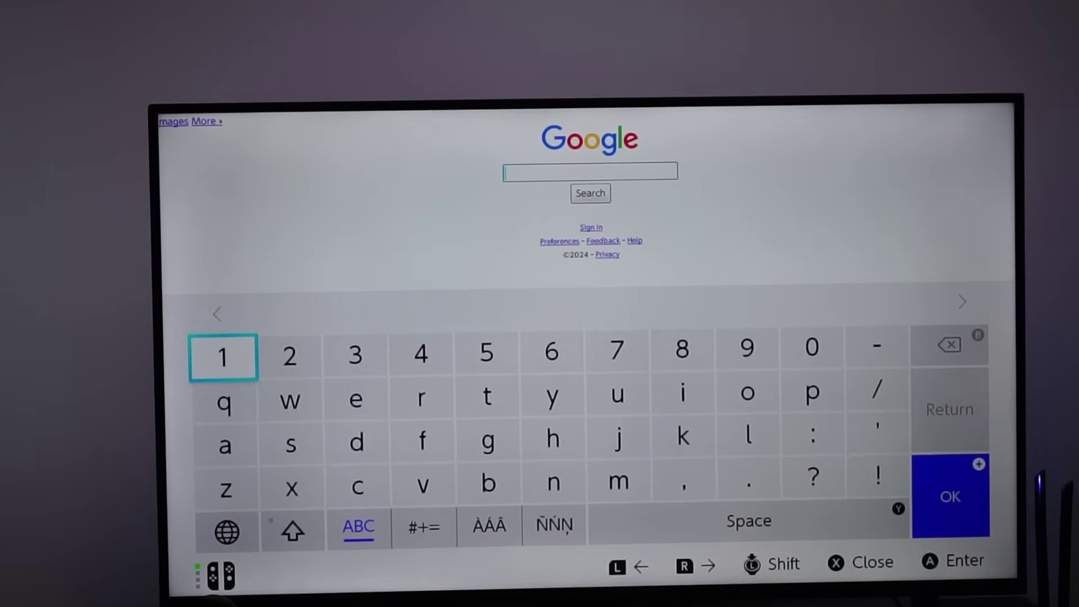
pyautogui.press('Down')
pyautogui.press('Right')
pyautogui.press('Right')
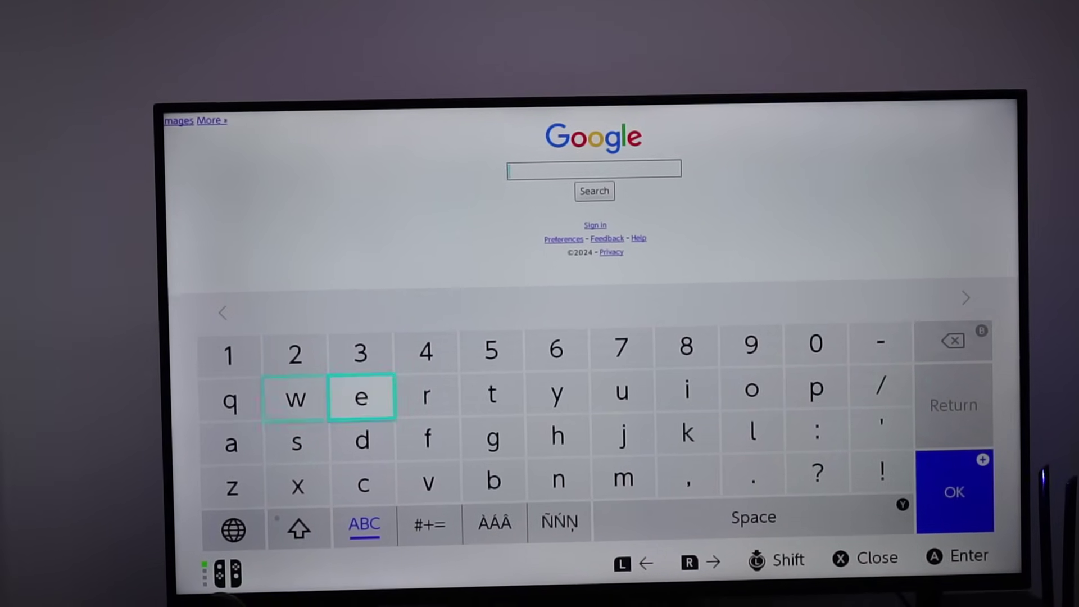
pyautogui.write('r')
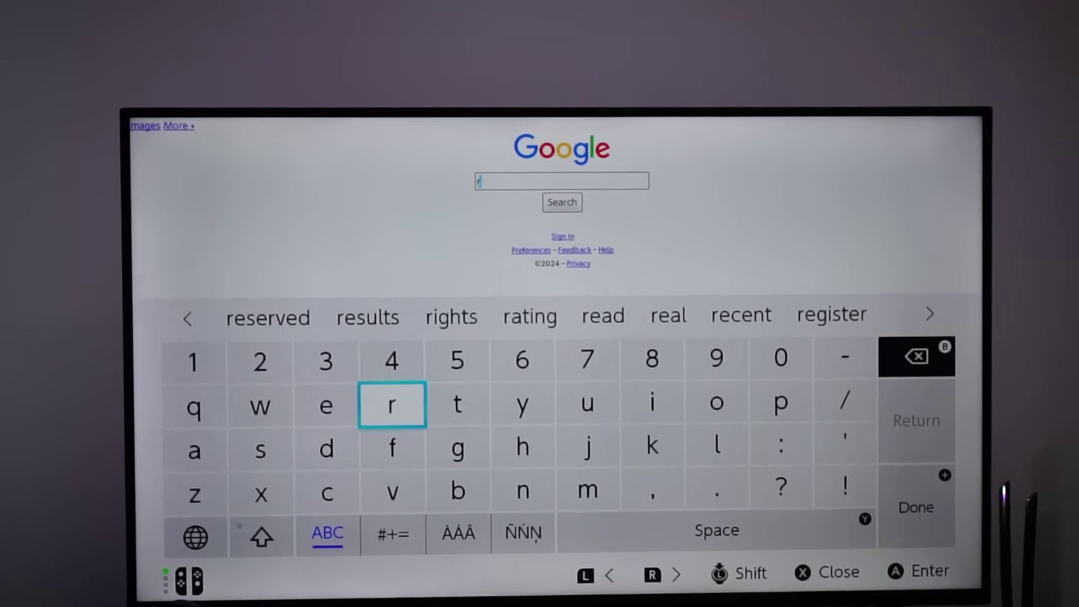
pyautogui.press('Right')
pyautogui.press('Right')
pyautogui.press('Right')
pyautogui.press('Right')
pyautogui.press('Right')
pyautogui.press('Right')
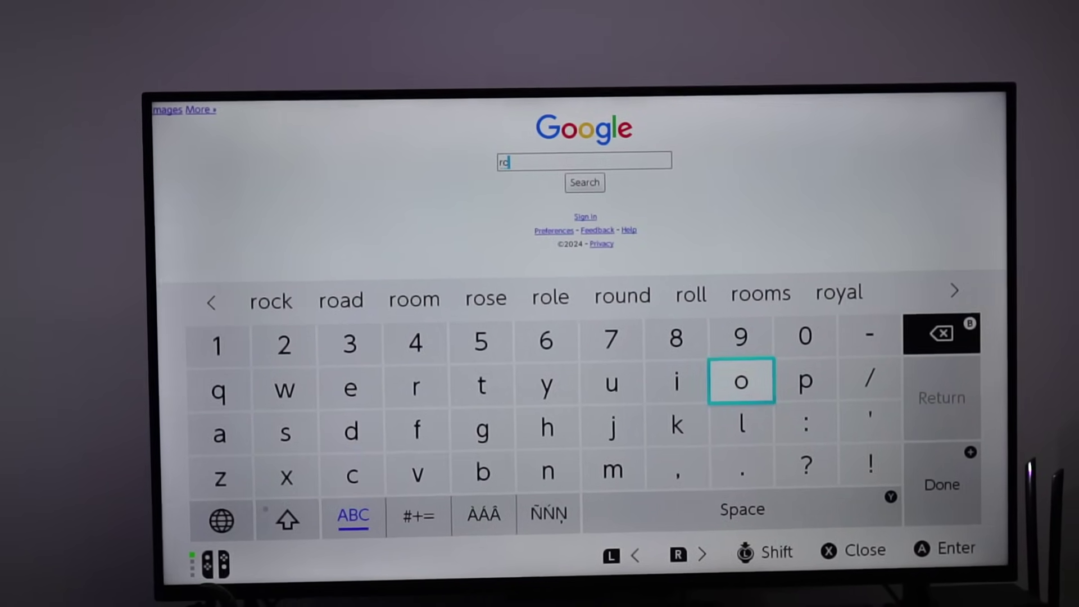
pyautogui.press('Down')
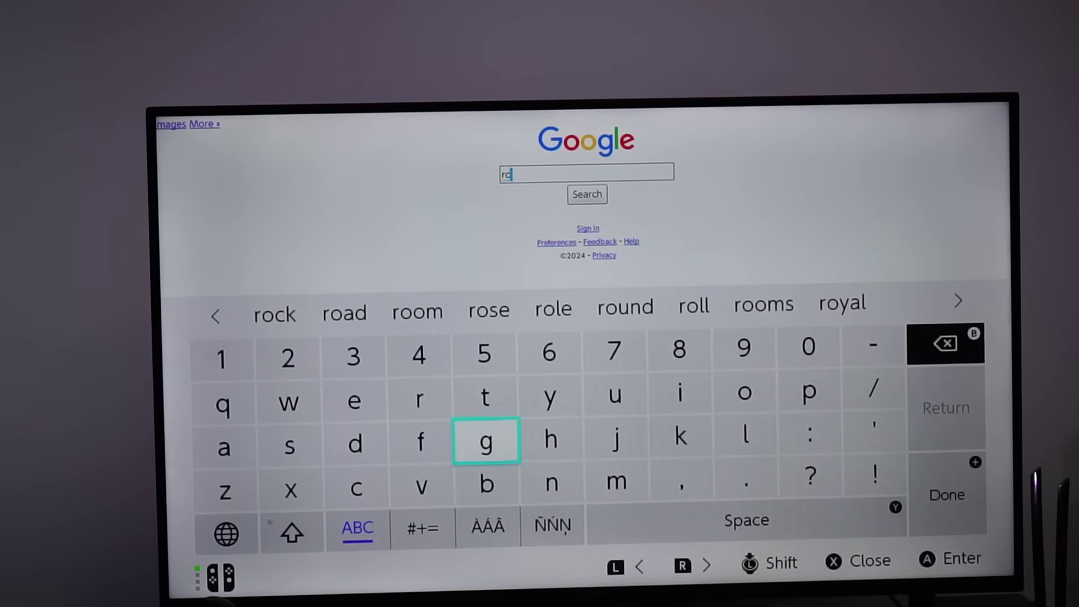
pyautogui.press('Down')
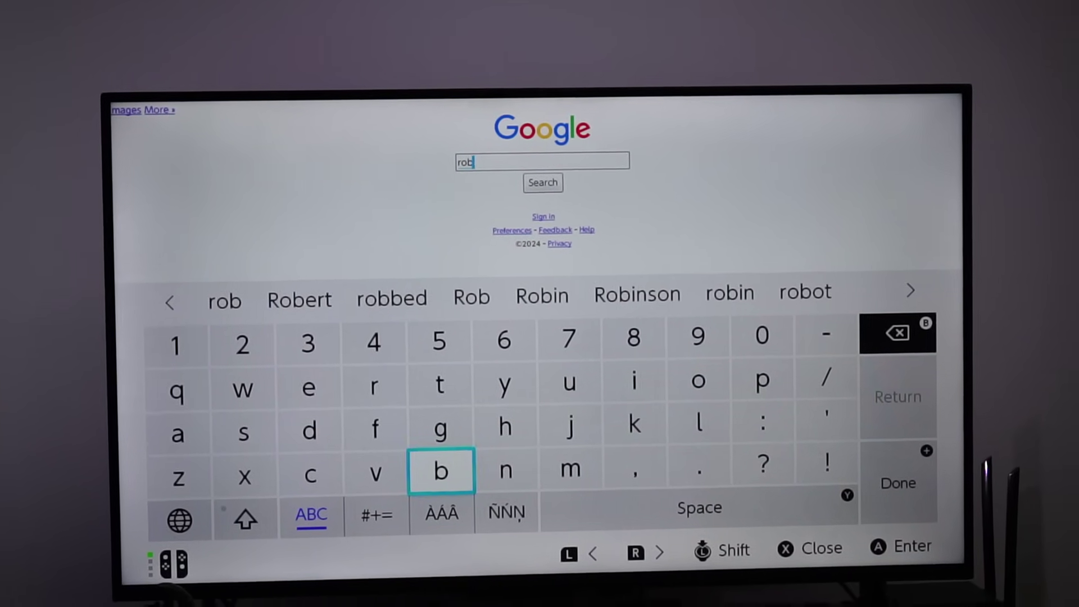
pyautogui.press('Right')
# Step: Finish the query 'roblox', search, and open the first Roblox result
pyautogui.press('Up')
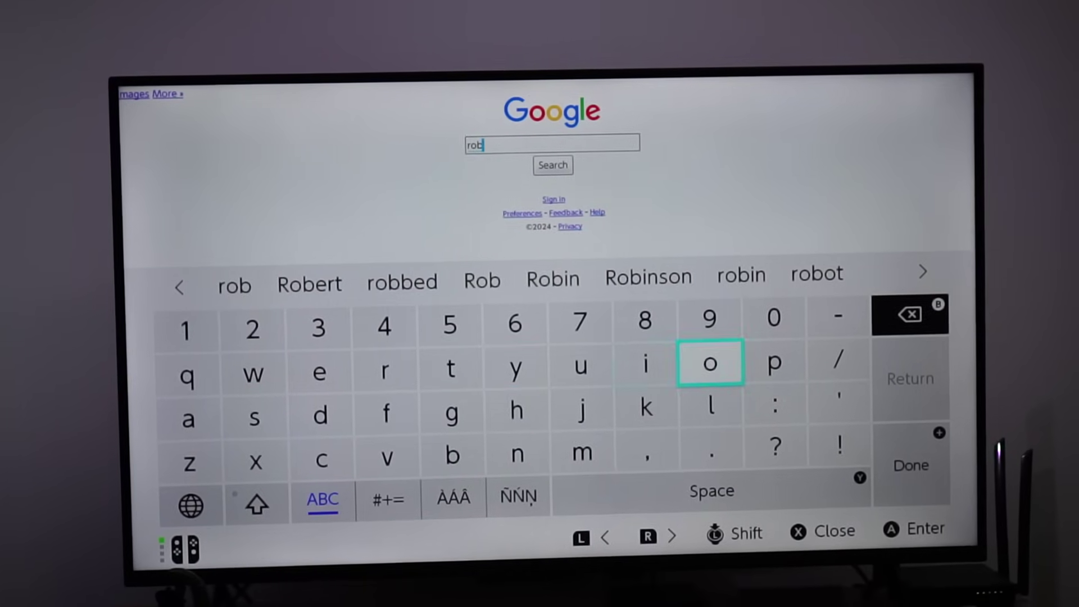
pyautogui.press('Down')
pyautogui.write('l')
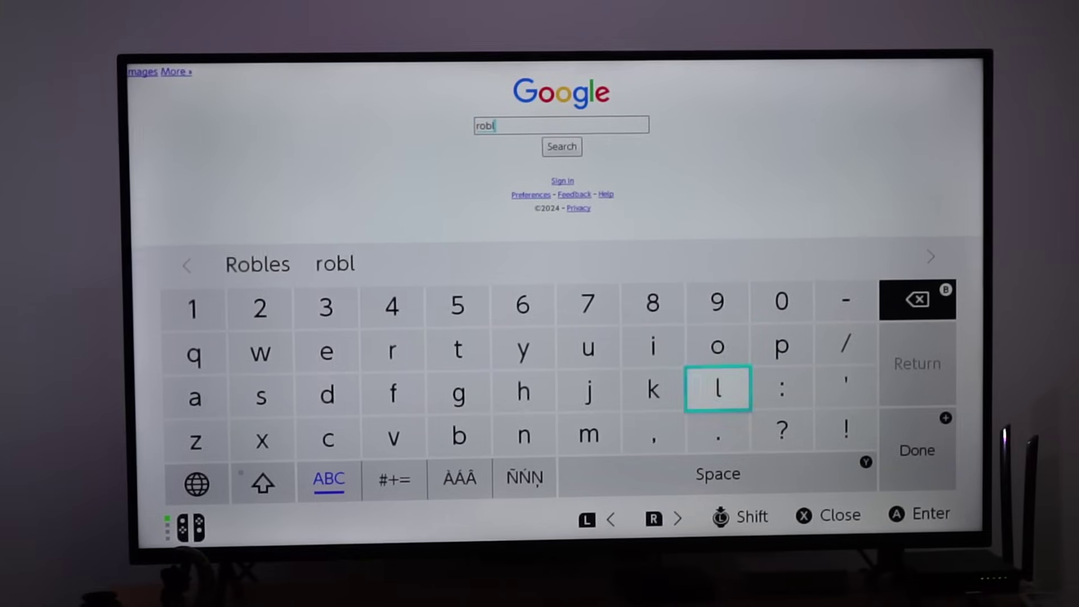
pyautogui.press('Up')
pyautogui.write('o')
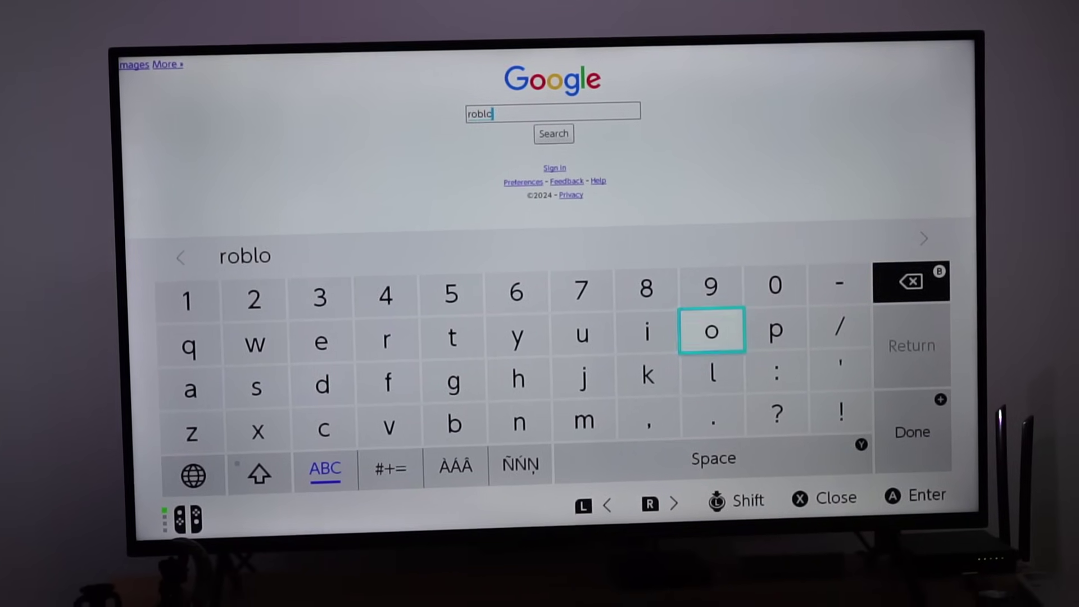
pyautogui.press('Left')
pyautogui.press('Left')
pyautogui.press('Left')
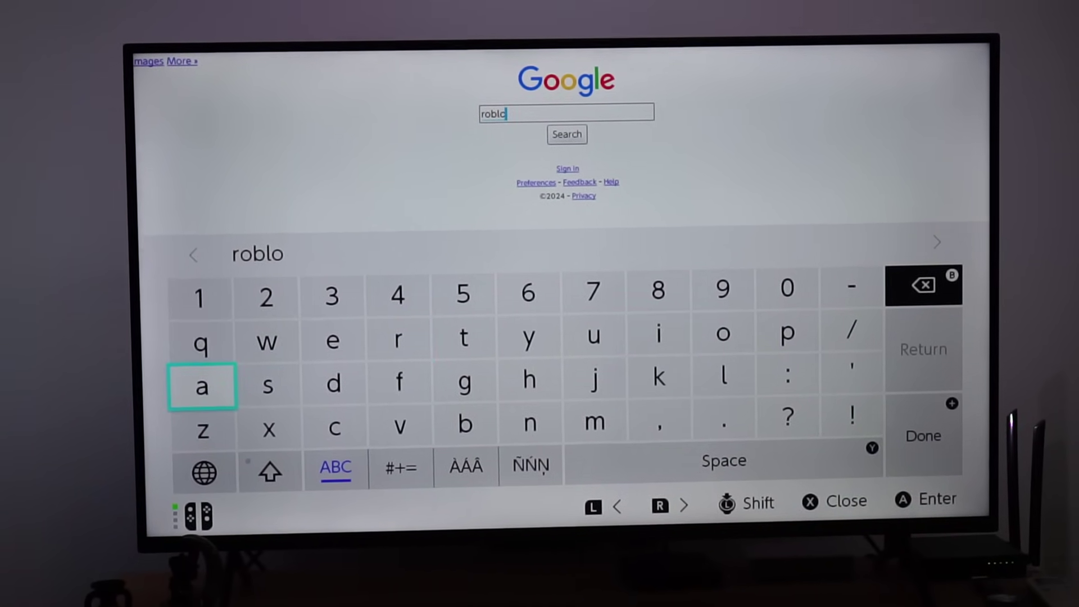
pyautogui.press('Right')
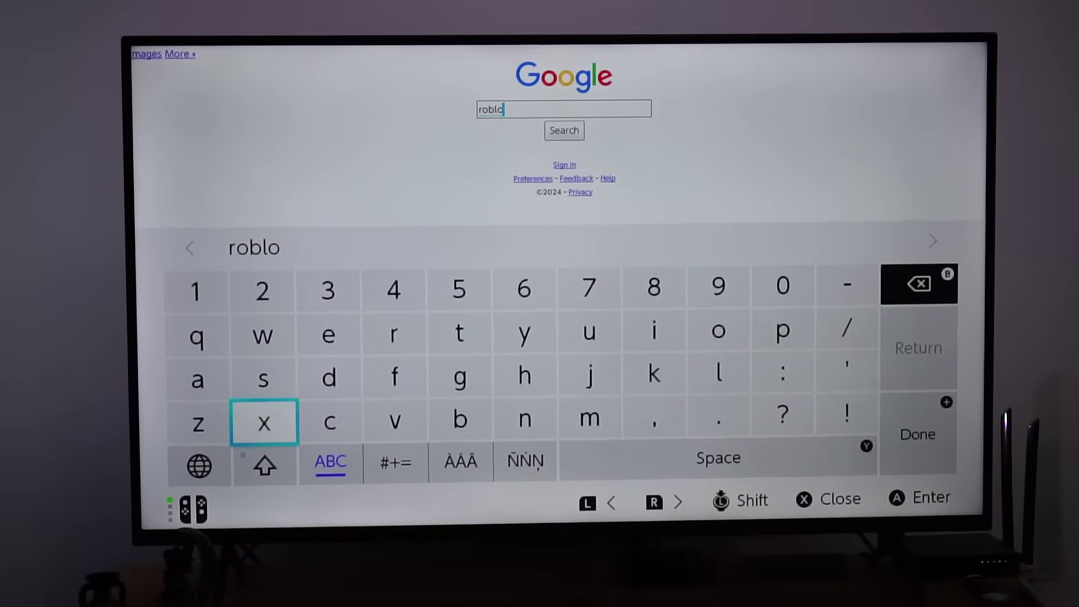
pyautogui.write('x')
pyautogui.press('Right')
pyautogui.press('Right')
pyautogui.press('Right')
pyautogui.press('Right')
pyautogui.press('Right')
pyautogui.press('Right')
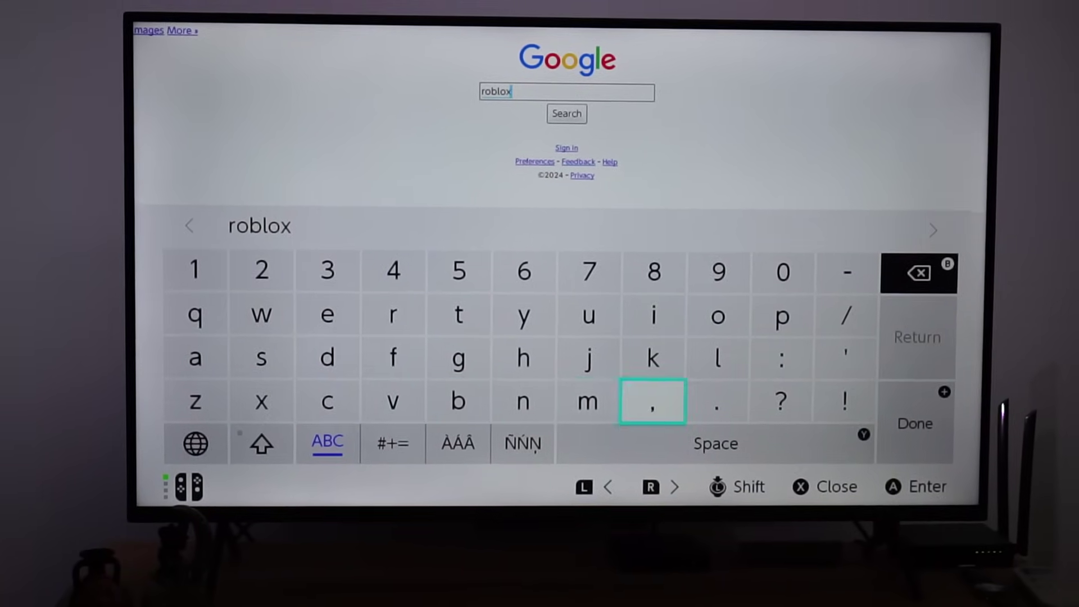
pyautogui.press('Right')
pyautogui.press('Right')
pyautogui.press('Right')
pyautogui.press('Right')
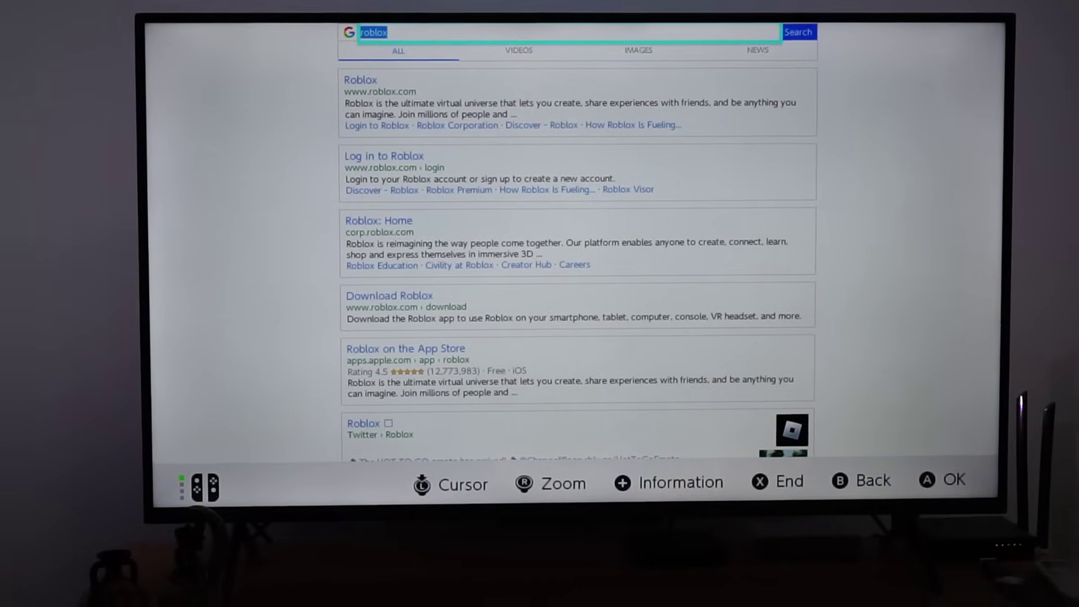
pyautogui.press('Down')
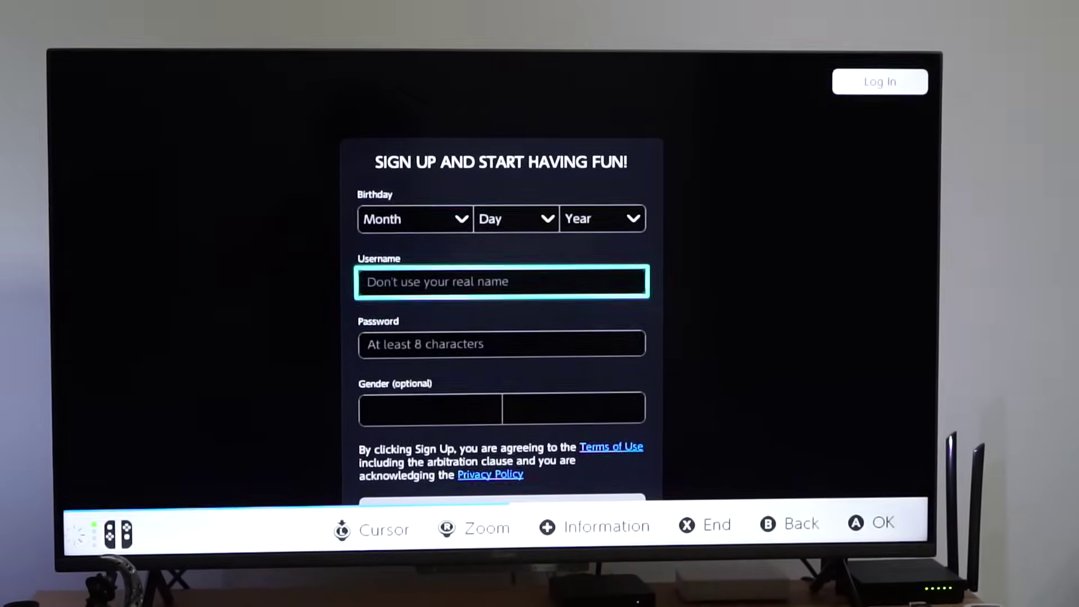
pyautogui.press('Down')
pyautogui.press('Down')
pyautogui.press('Down')
pyautogui.press('Down')
pyautogui.press('Down')
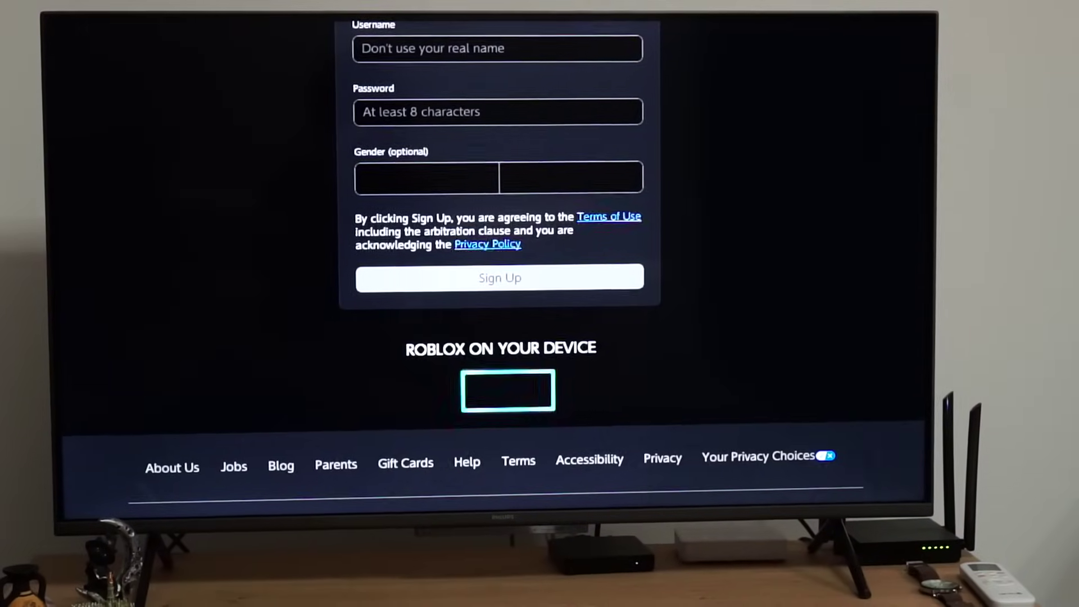
# Step: Scroll down and back up through the Roblox sign-up form without filling it in
pyautogui.press('Up')
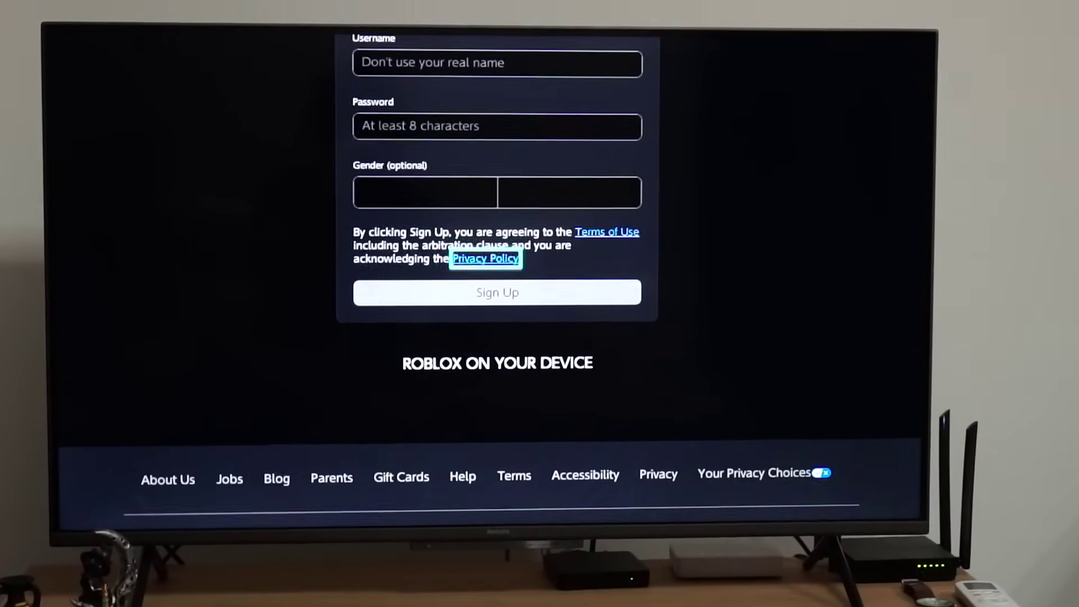
pyautogui.press('Down')
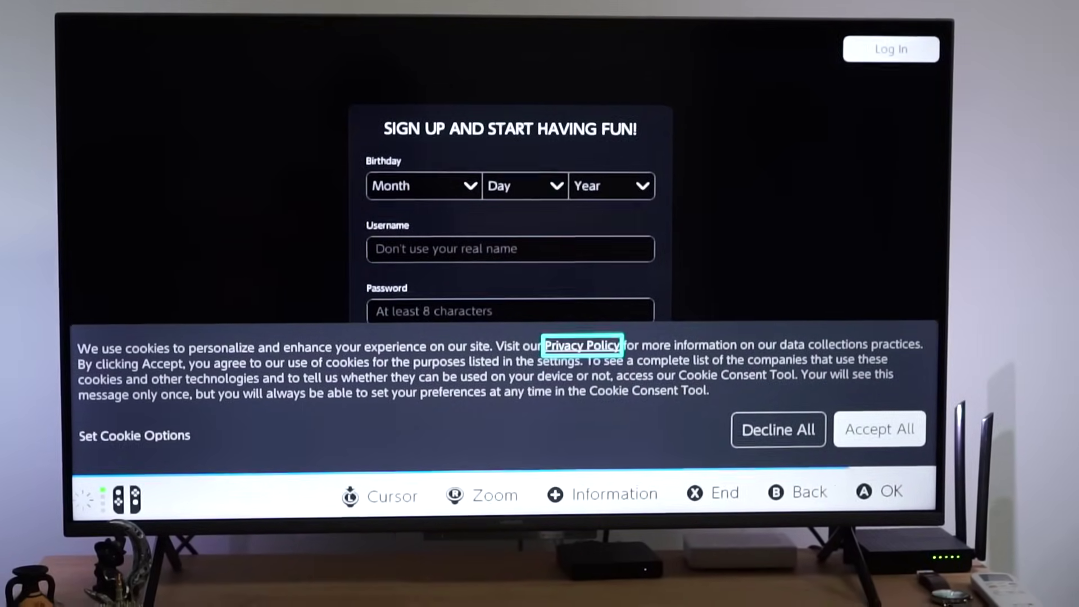